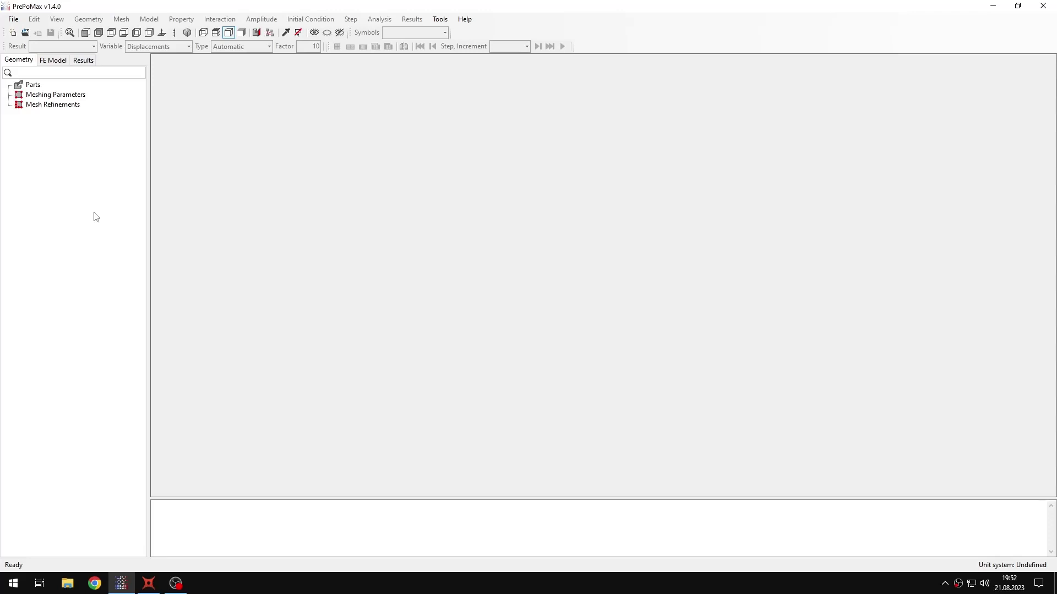
Start a new 3D model in mm, ton, s, °C and select Tutorial 35 - SDOF SSD.stp for import
click(13, 33)
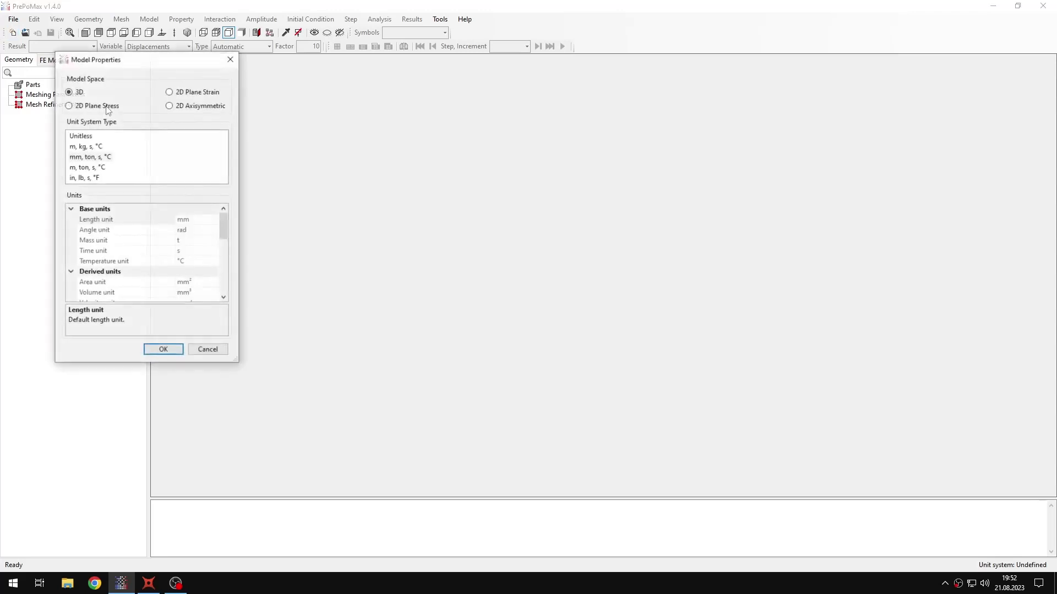
click(181, 353)
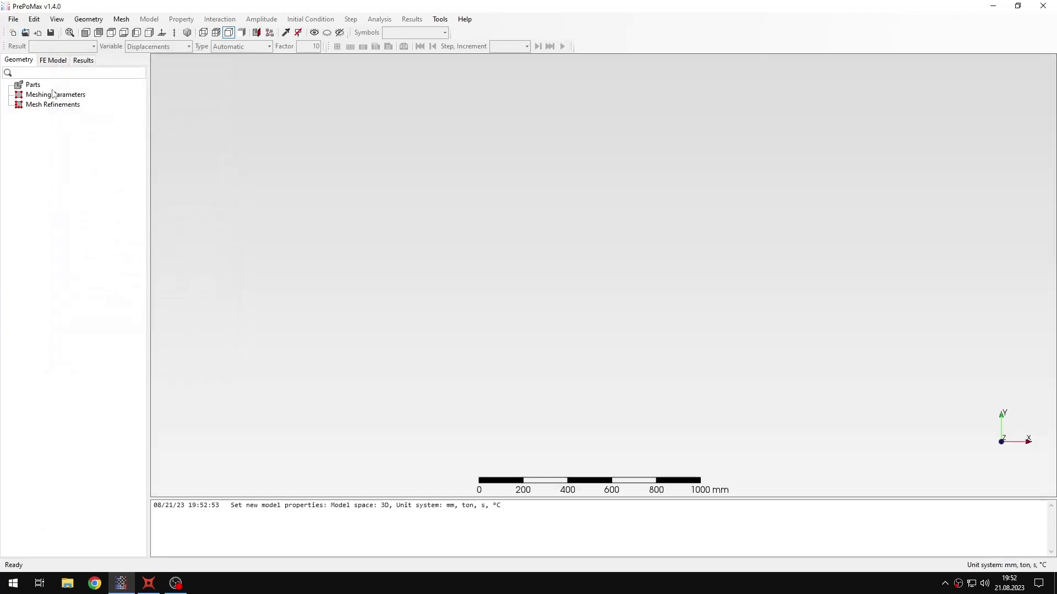
scroll(209, 220, down, 10)
click(204, 257)
Import the Tutorial 35 geometry as Solid_part-1 and view the cube obliquely
click(427, 291)
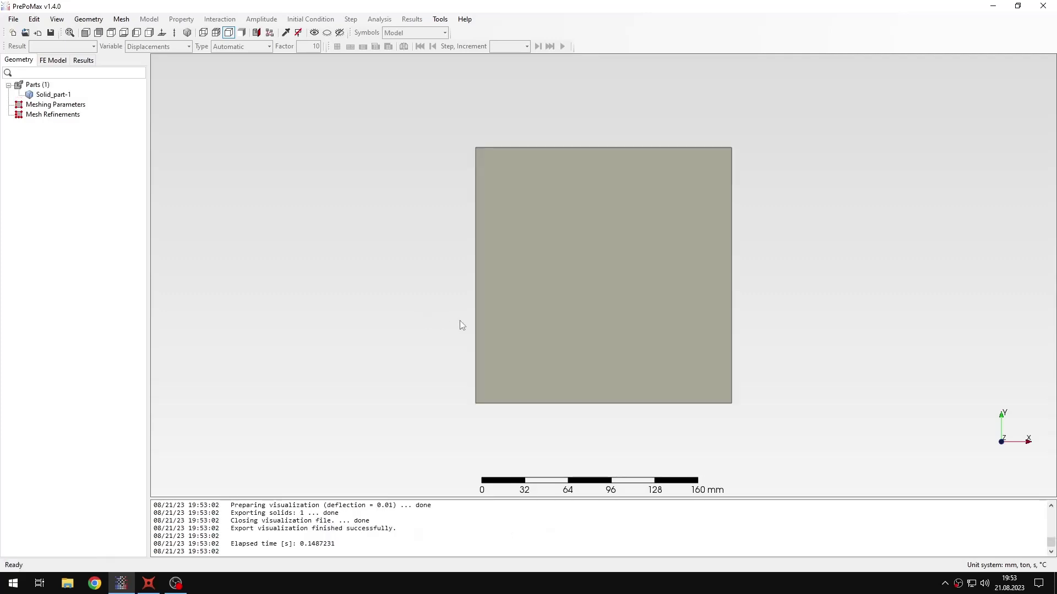
mouse_move(531, 354)
mouse_down()
mouse_move(484, 359)
mouse_move(474, 378)
mouse_up()
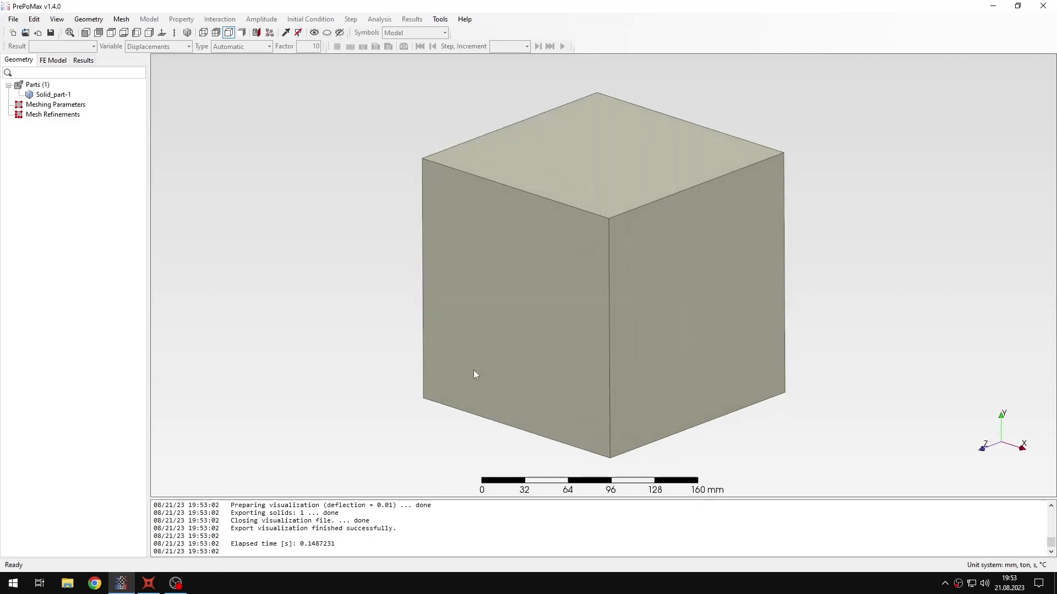
scroll(491, 358, down, 2)
scroll(493, 344, up, 1)
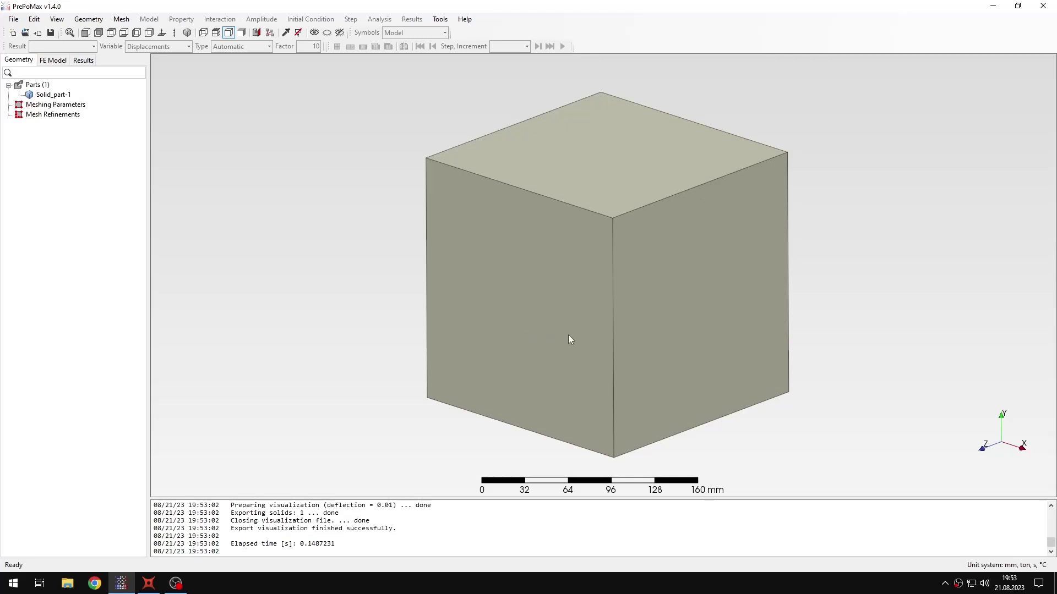
Accept meshing parameters of 16 mm maximum size with second-order elements
double_click(72, 107)
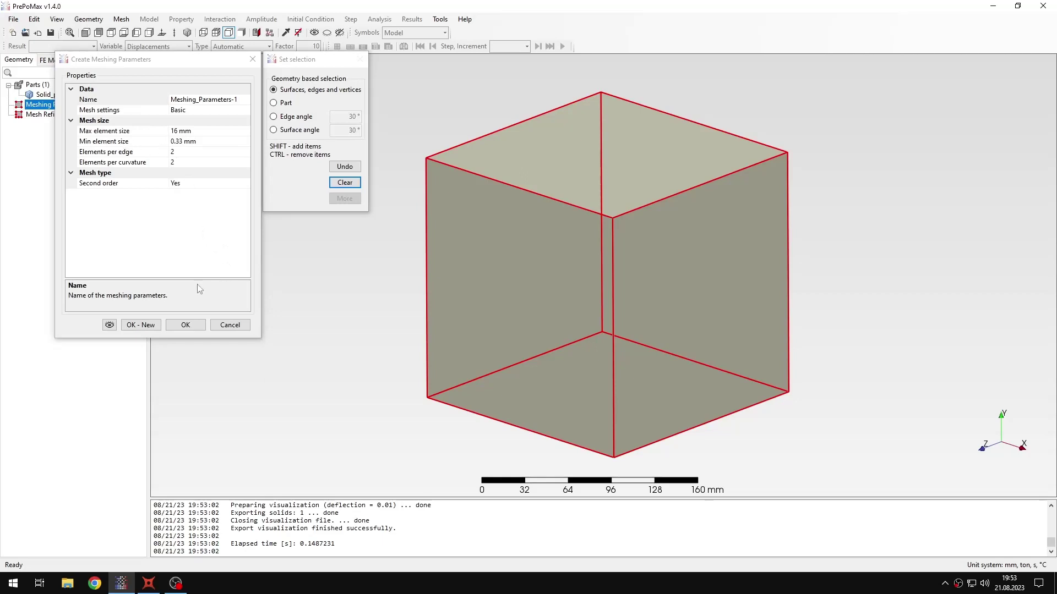
click(190, 327)
click(186, 325)
Generate the cube's tetra mesh of 9676 nodes and 5800 elements
right_click(500, 276)
click(539, 322)
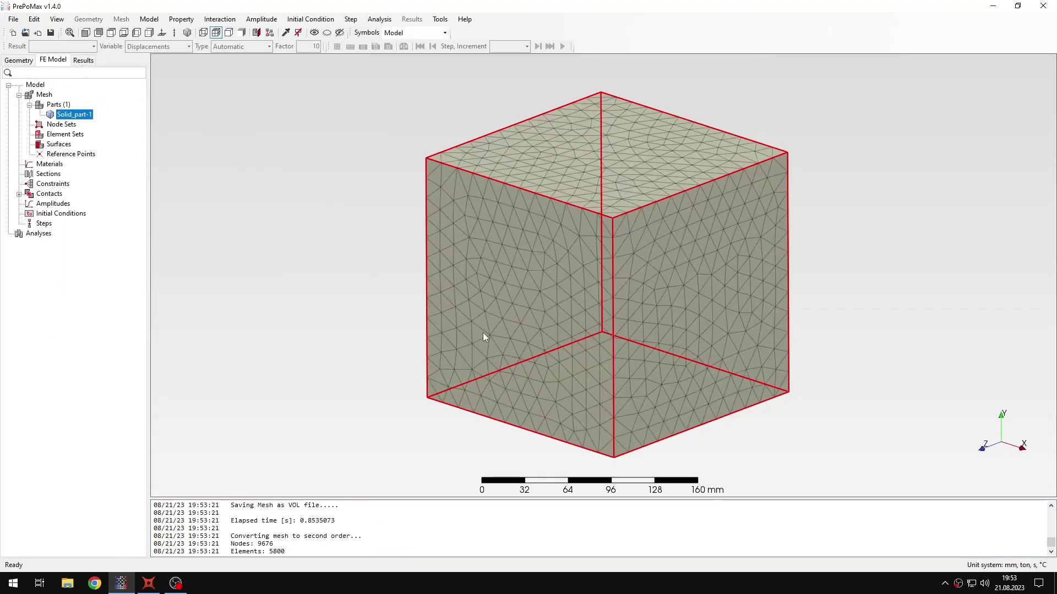
click(371, 316)
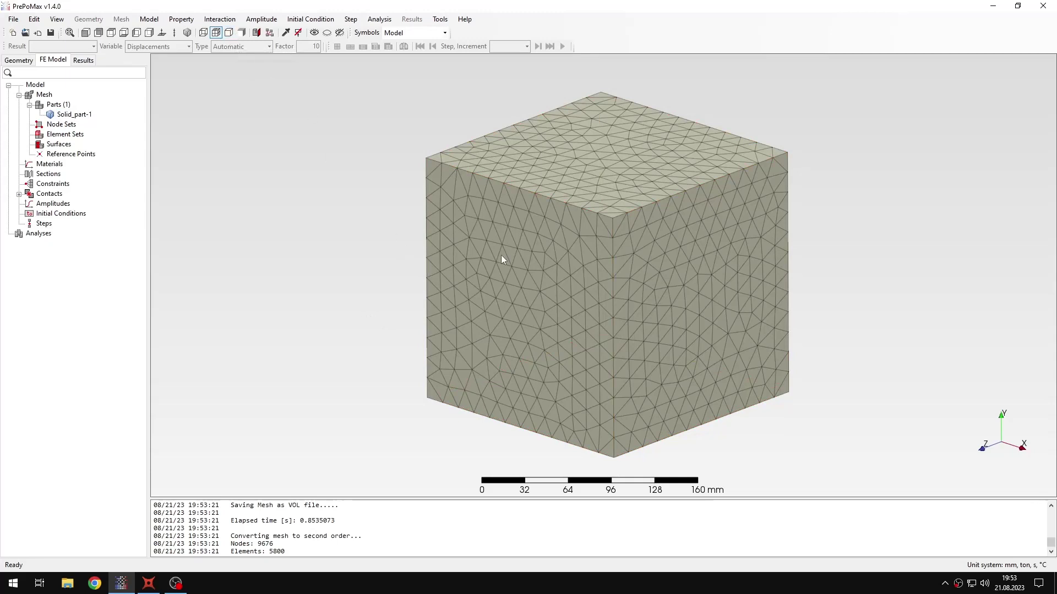
scroll(395, 277, down, 1)
scroll(547, 285, up, 1)
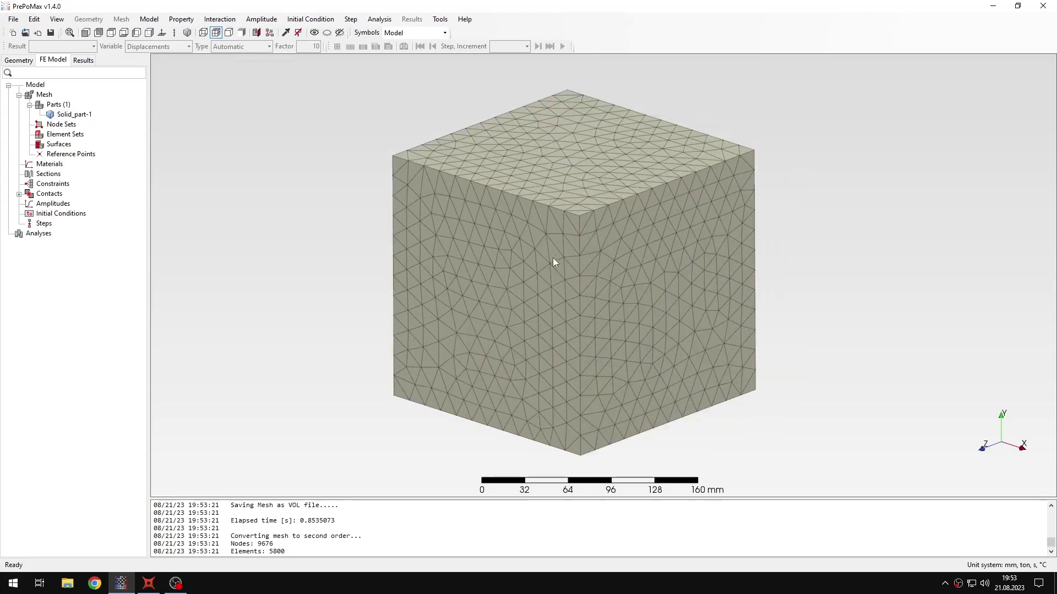
Start node set BC and add the nodes of the right, top and other cube faces
double_click(62, 125)
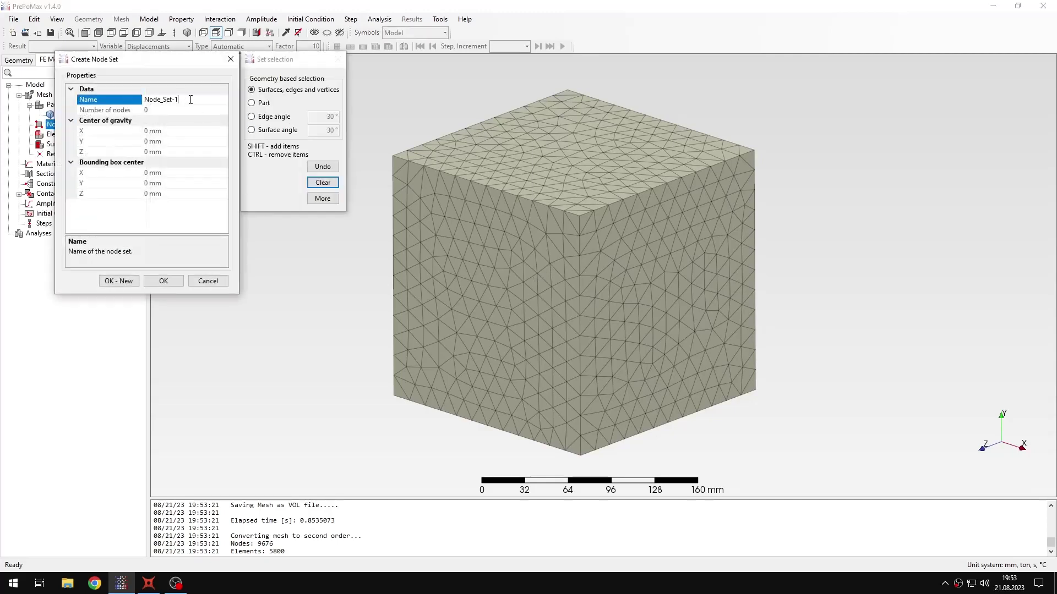
double_click(194, 100)
text(BC)
click(662, 266)
shift+click(583, 178)
middle_drag(691, 293, 595, 352)
shift+click(593, 351)
middle_drag(644, 255, 606, 293)
shift+click(606, 292)
mouse_move(528, 226)
middle_down()
mouse_move(561, 210)
mouse_move(536, 210)
middle_up()
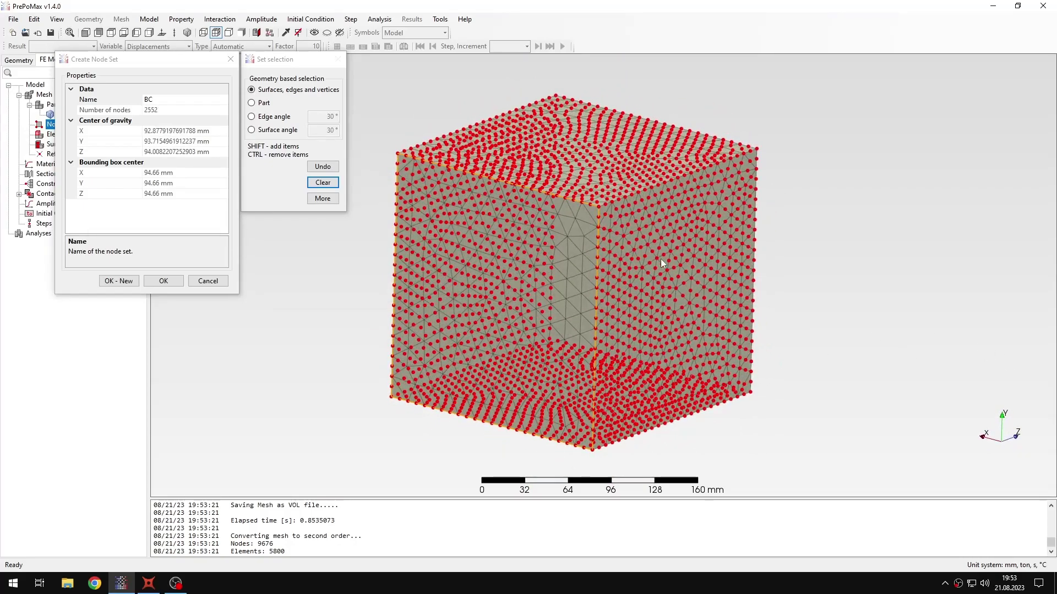
mouse_move(732, 231)
middle_down()
mouse_move(758, 241)
mouse_move(744, 240)
middle_up()
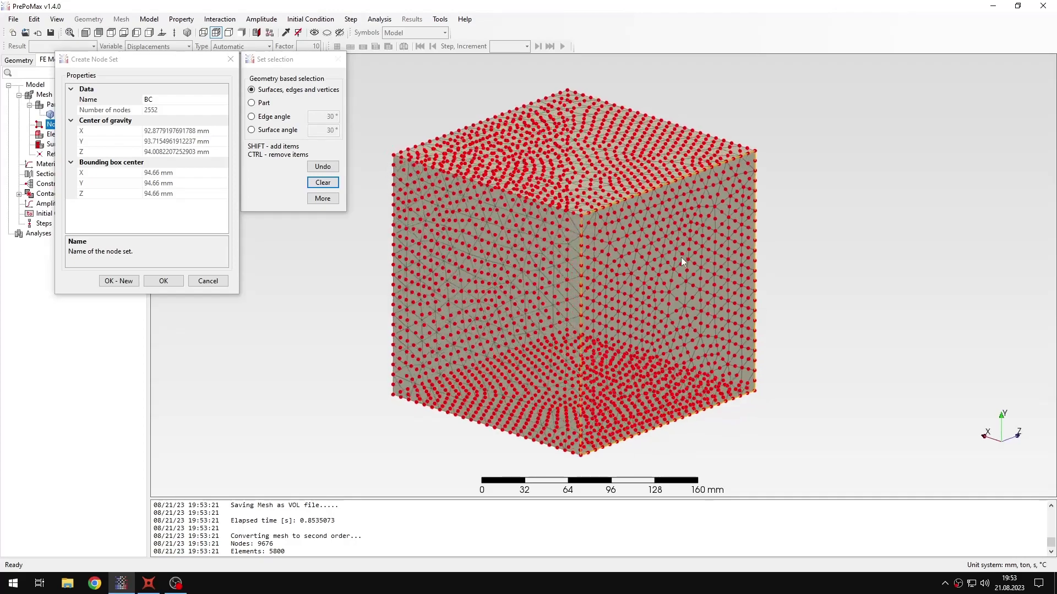
drag(686, 259, 656, 232)
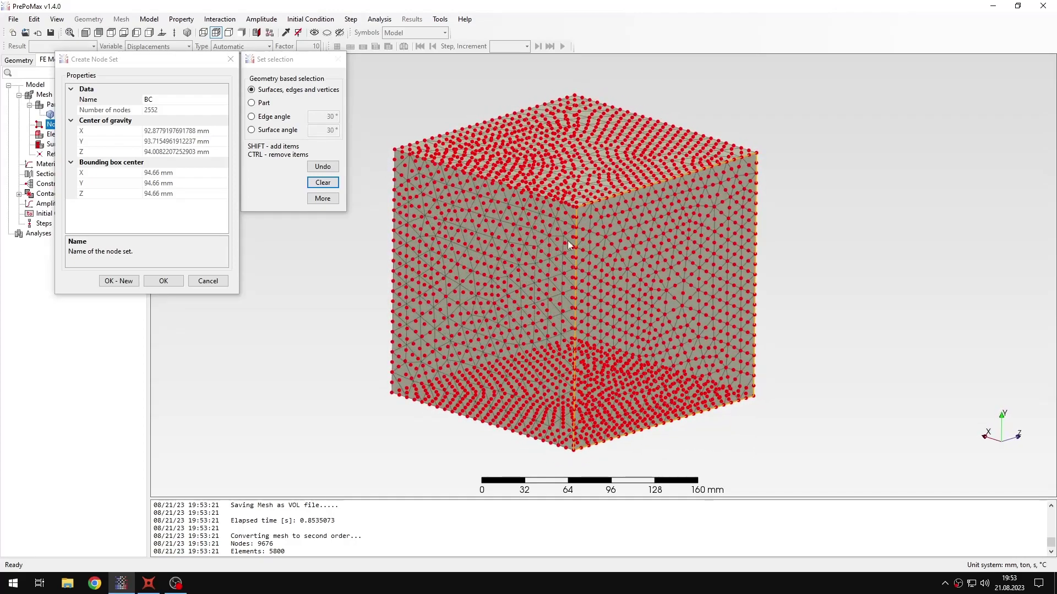
Remove the three left-face edges' nodes and create BC with 2456 nodes
ctrl+click(546, 198)
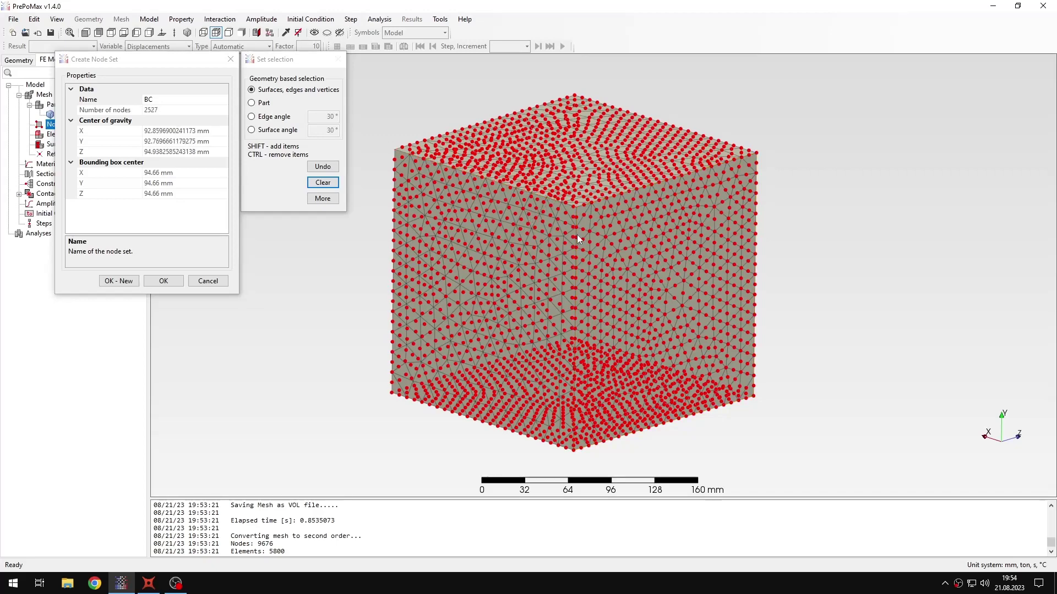
ctrl+click(555, 448)
ctrl+click(394, 290)
mouse_move(561, 241)
mouse_down()
mouse_move(638, 223)
mouse_move(510, 255)
mouse_move(588, 233)
mouse_move(570, 239)
mouse_up()
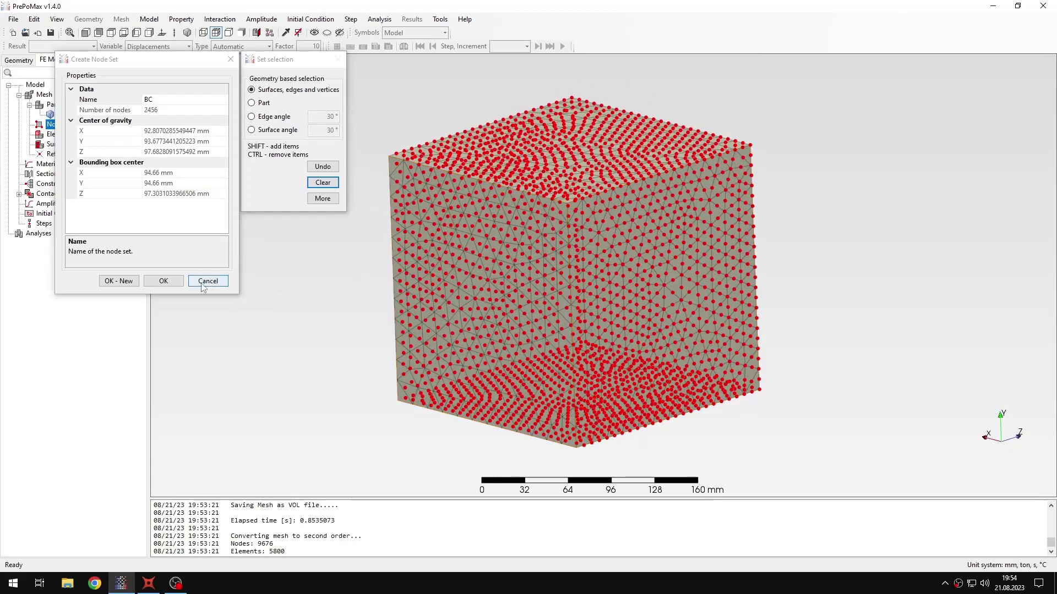
click(161, 283)
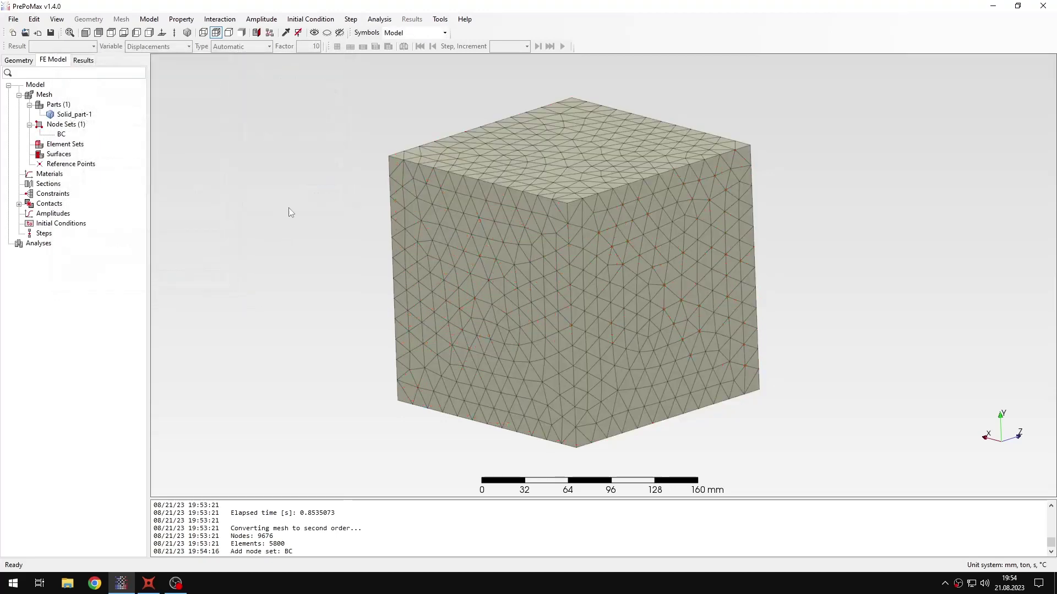
Start a new material with density 8e-09 t/mm³
double_click(62, 175)
click(100, 186)
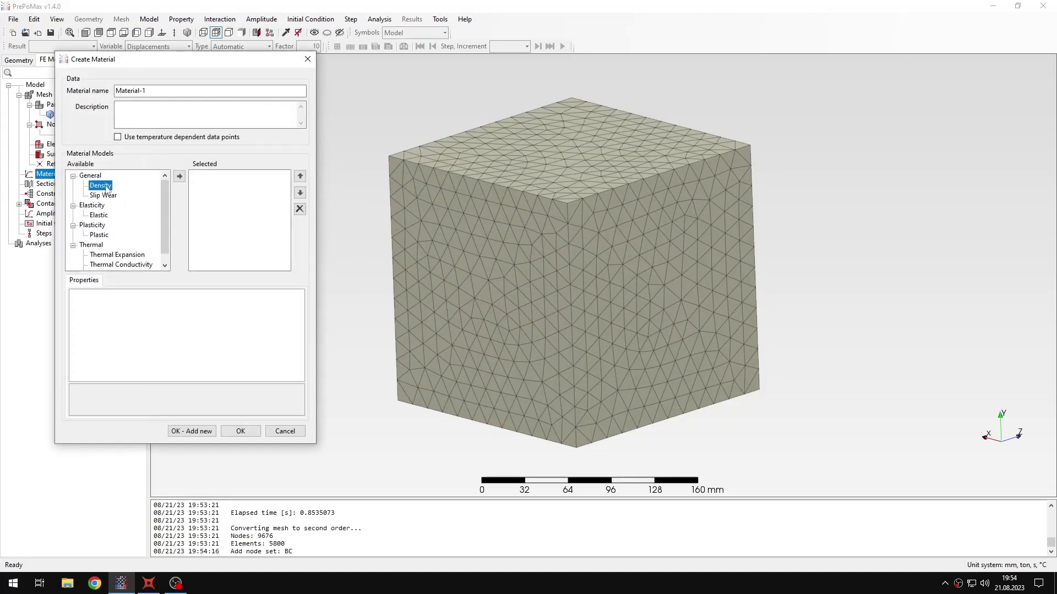
click(177, 177)
click(189, 306)
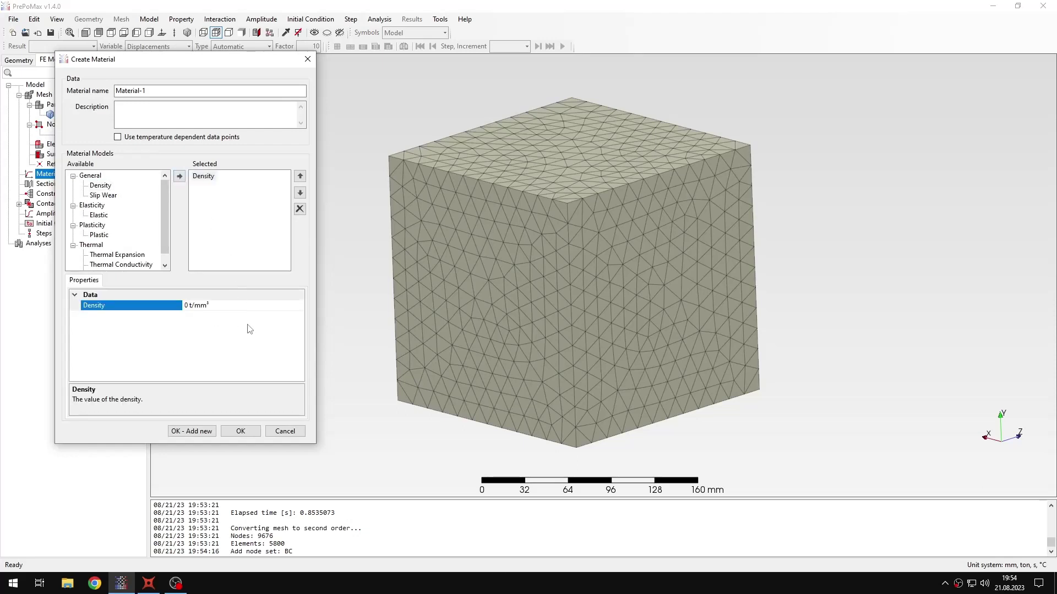
key(BackSpace)
text(8e-)
text(09)
Add elastic behaviour with E 210000 MPa and Poisson's ratio 0.3, creating Material-1
click(99, 215)
click(179, 177)
click(193, 316)
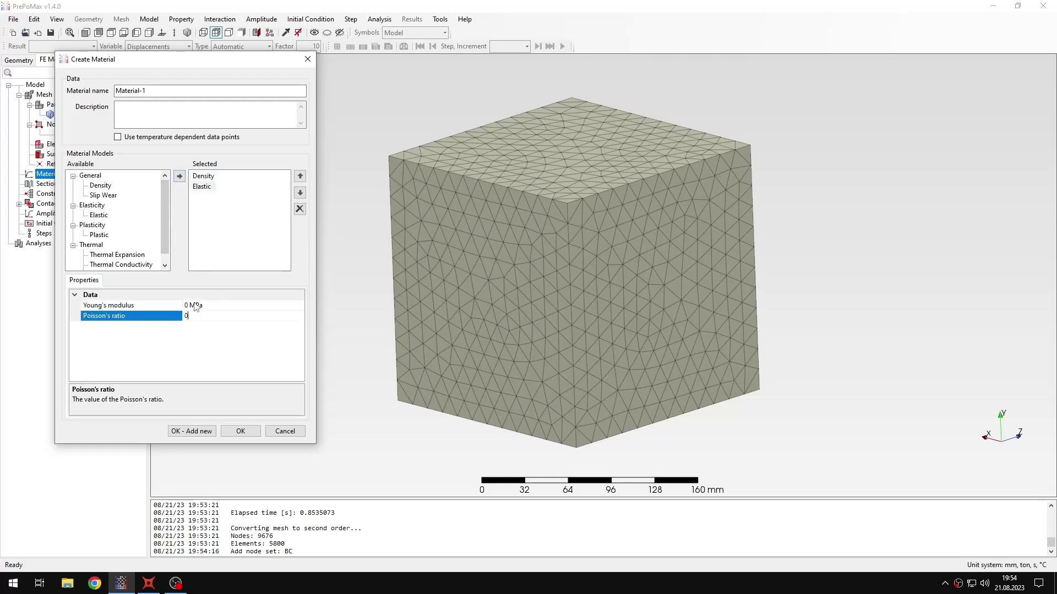
click(196, 306)
key(BackSpace)
text(210000)
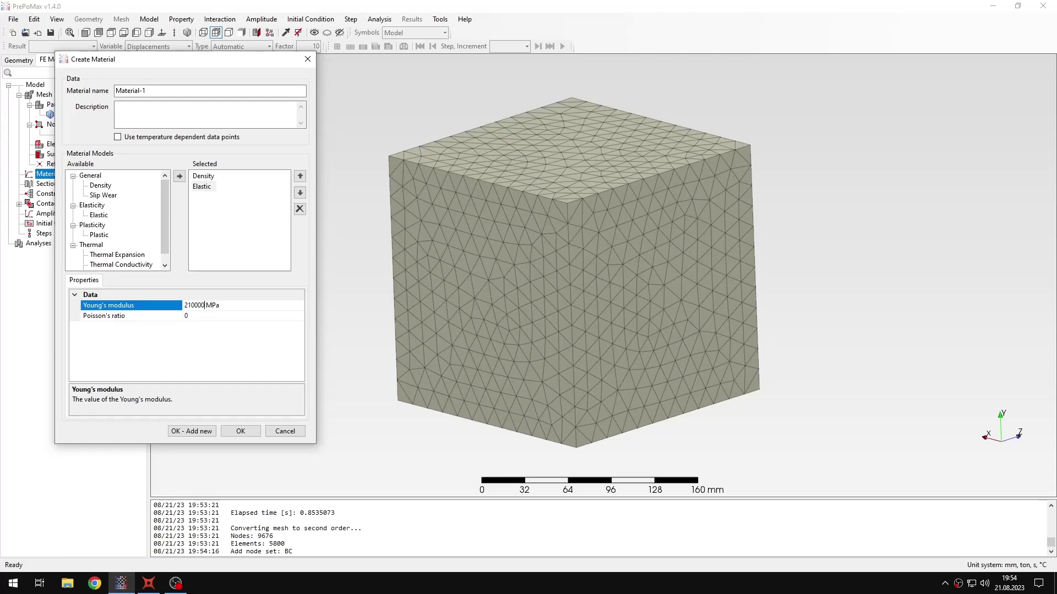
click(213, 319)
text(.3)
click(240, 431)
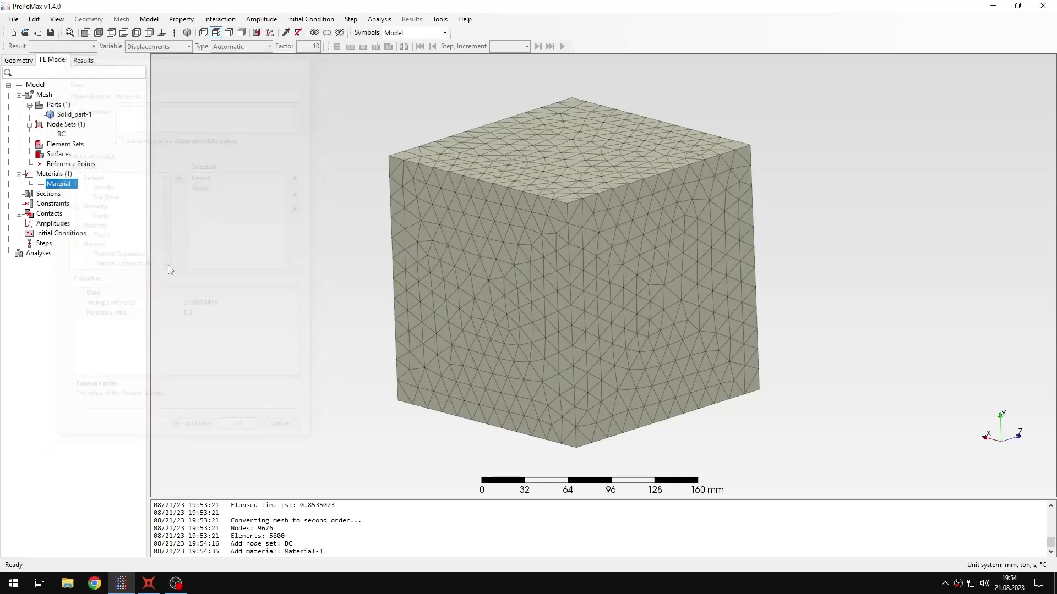
Create Solid_Section-1 on the cube and show it shaded without mesh edges
double_click(52, 196)
click(504, 255)
click(164, 308)
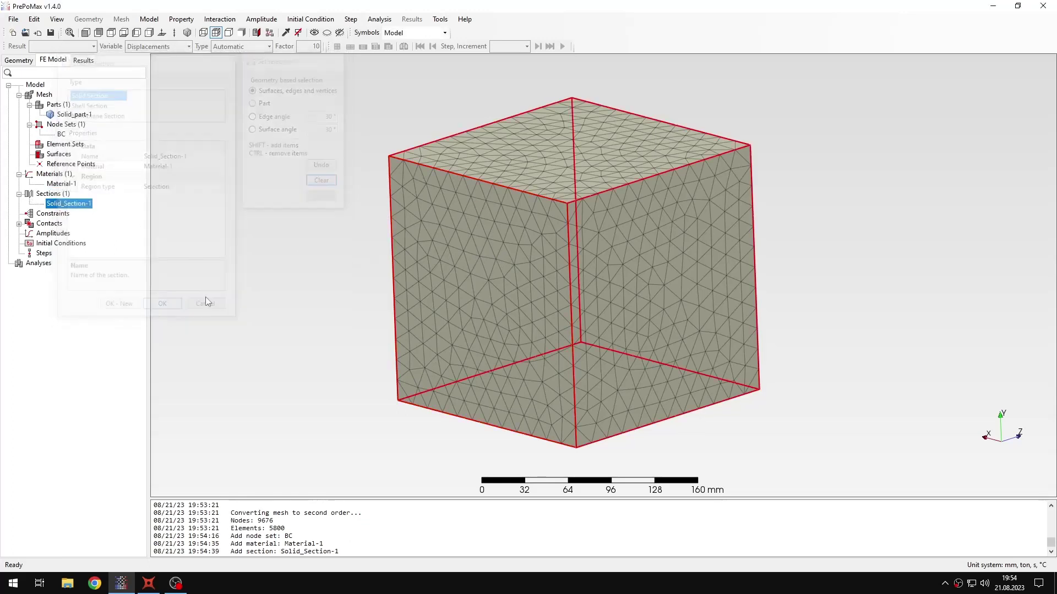
click(242, 33)
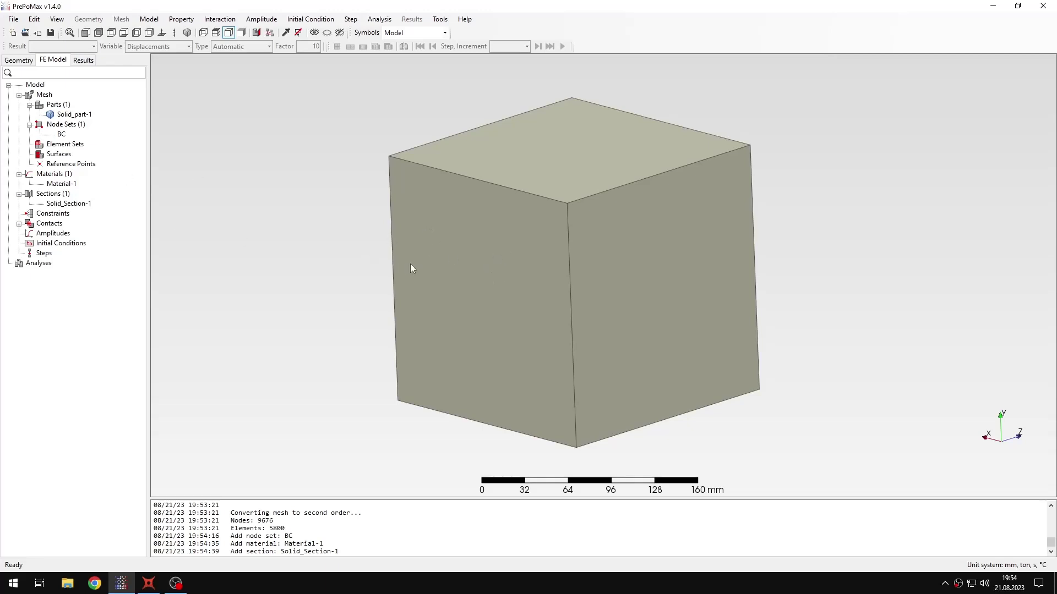
Create Node_Set-1 from the cube's left face nodes
double_click(71, 126)
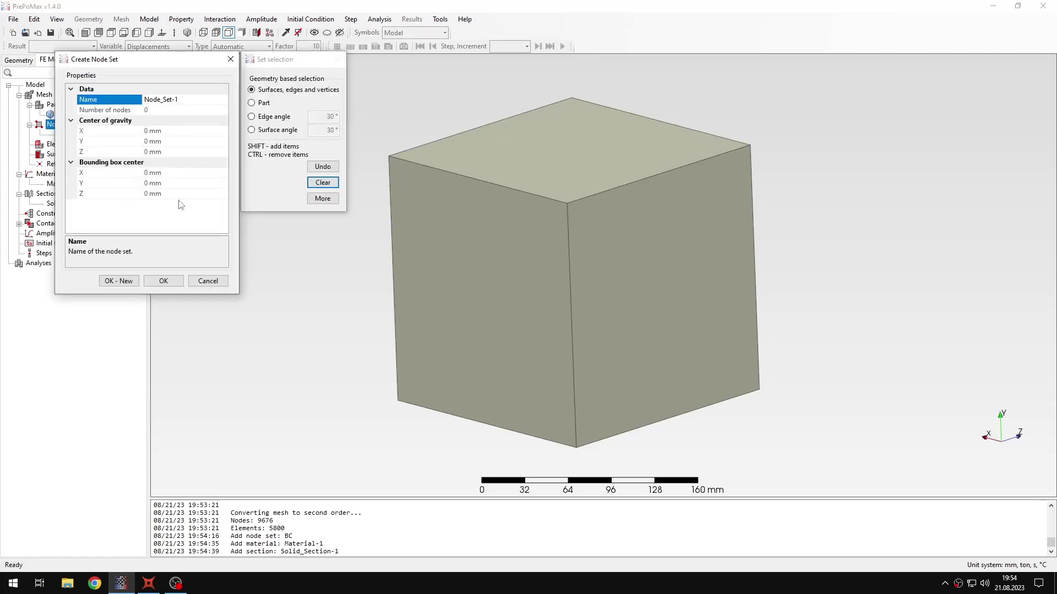
click(467, 293)
click(164, 281)
Create Reference_Point-1 at the centre of gravity of Node_Set-1
double_click(93, 175)
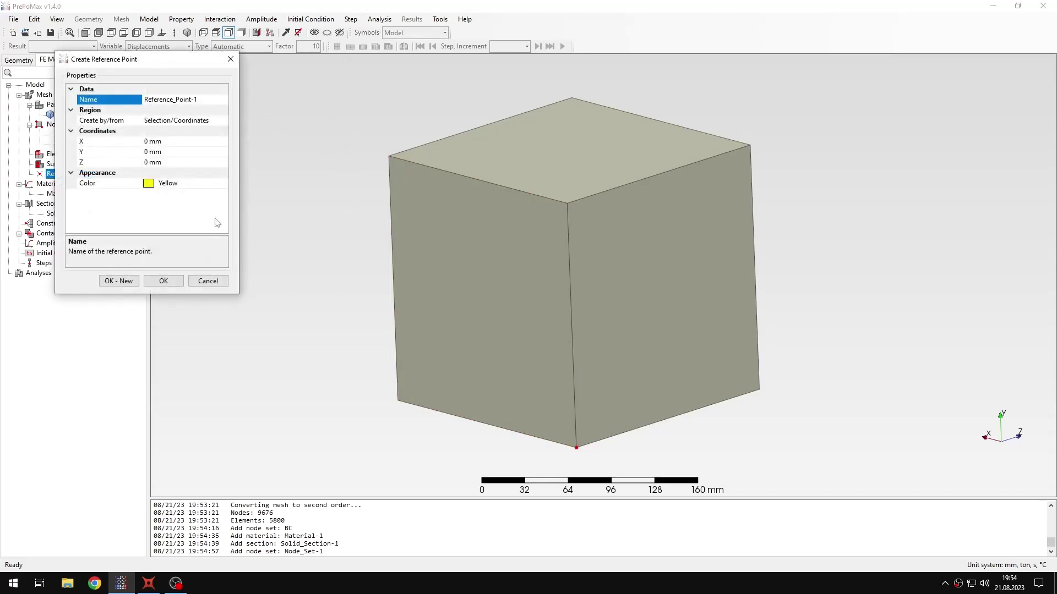
click(219, 121)
click(224, 121)
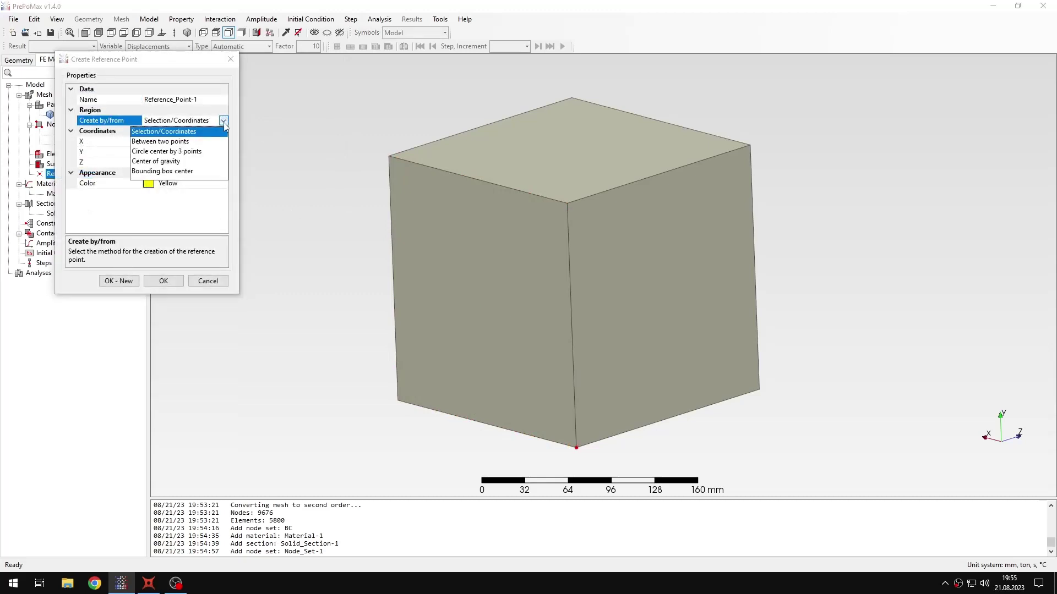
click(179, 161)
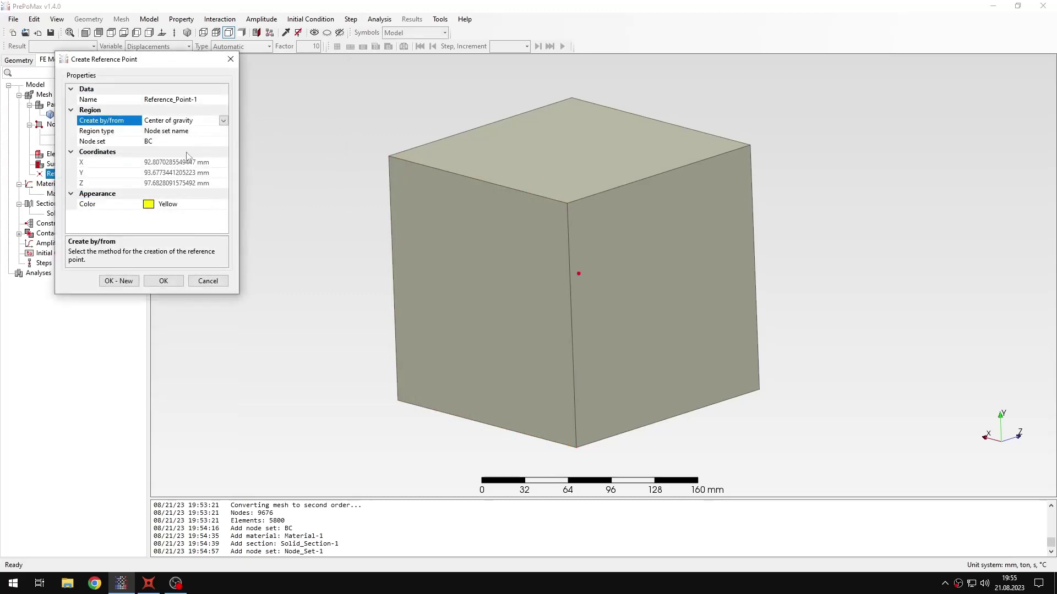
click(201, 142)
click(224, 142)
click(165, 163)
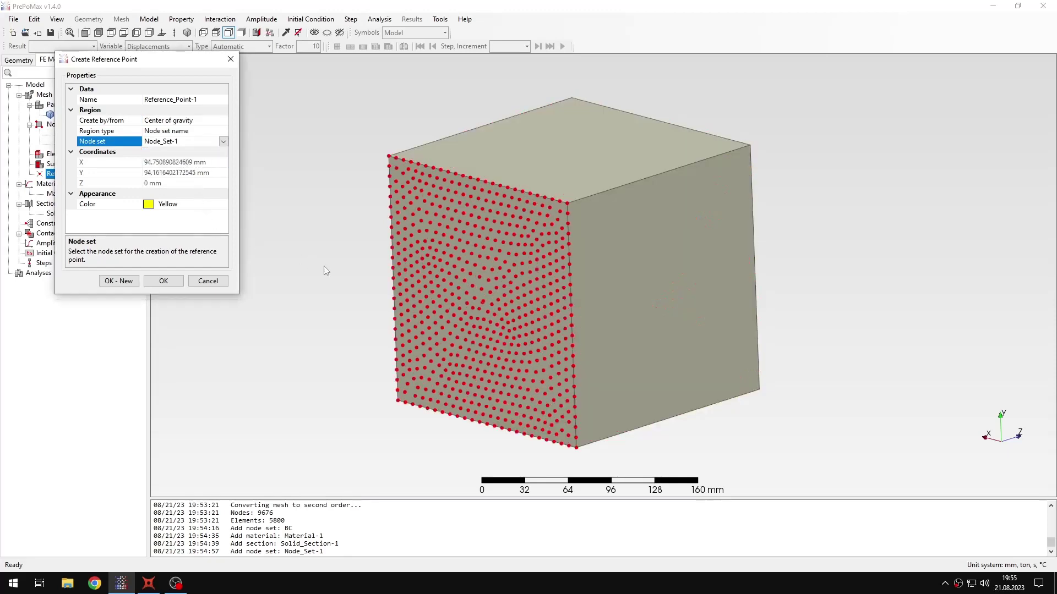
click(164, 280)
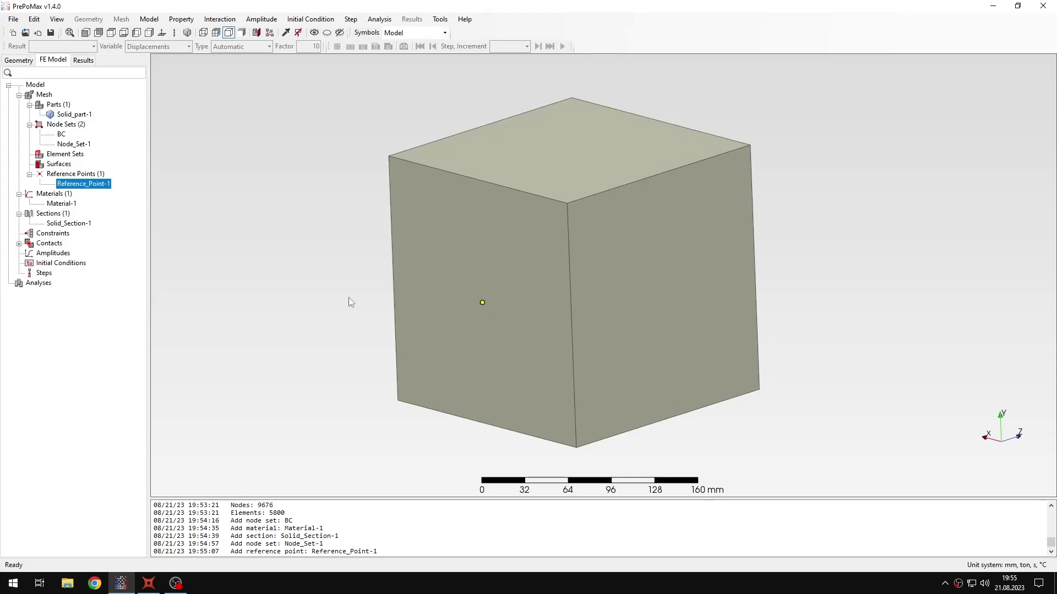
click(354, 330)
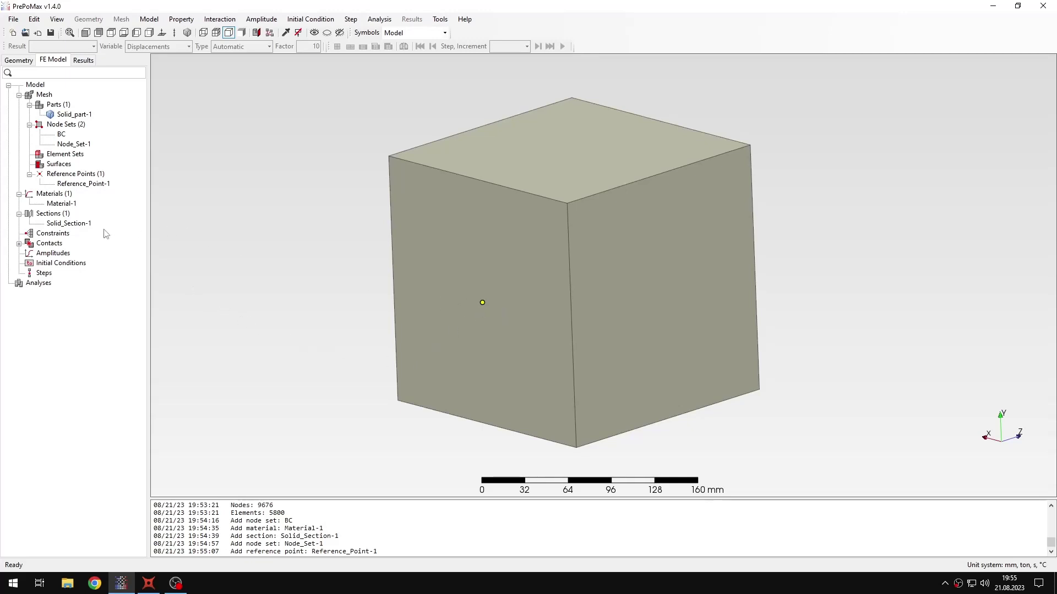
Create rigid body constraint Rigid_Body-1 on the cube's front-left face
double_click(60, 237)
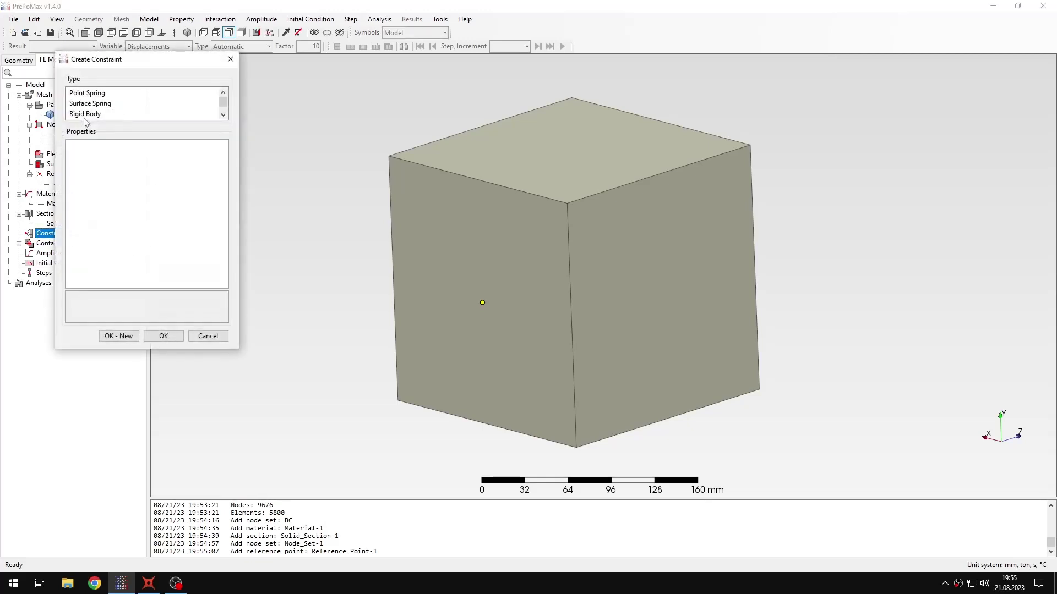
click(86, 114)
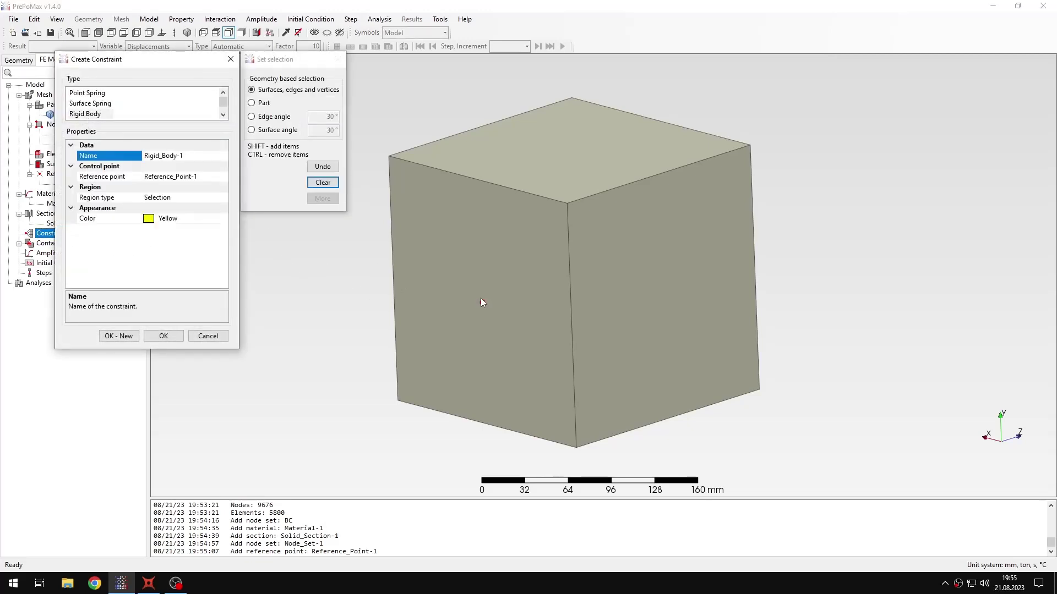
click(198, 202)
click(422, 263)
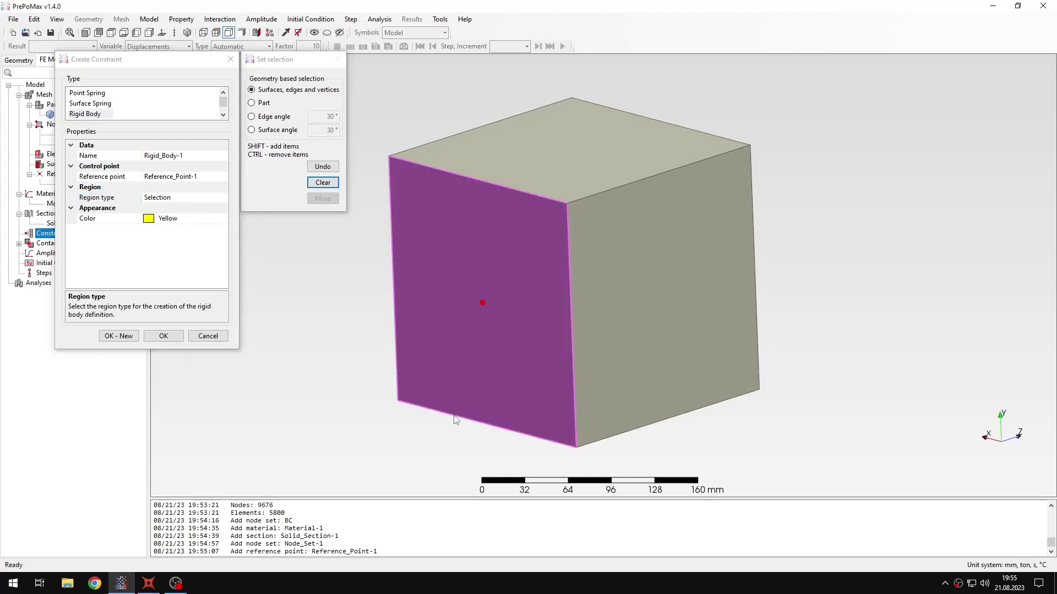
click(163, 336)
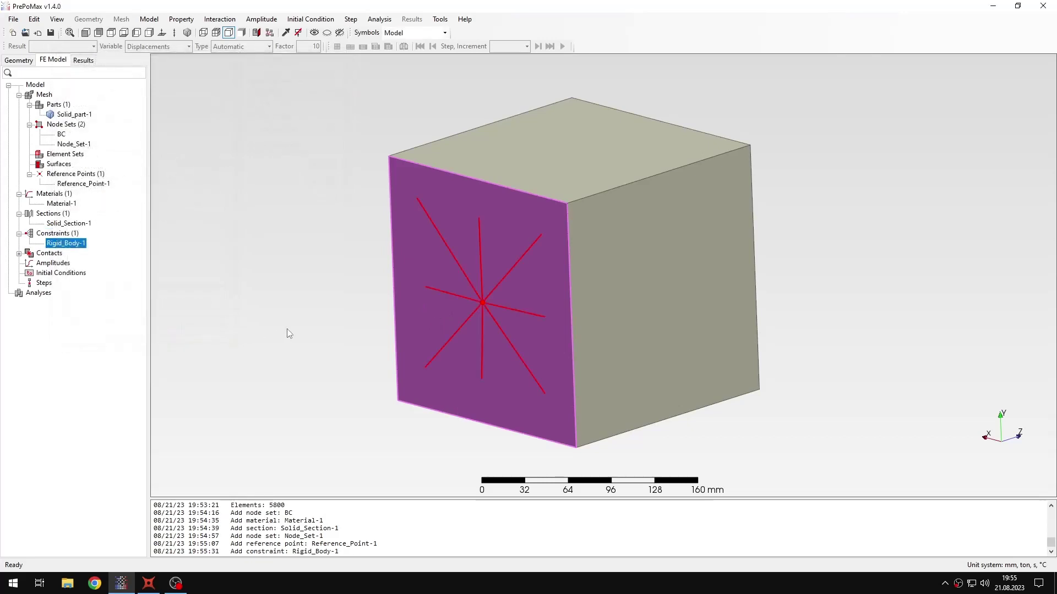
click(289, 333)
Create Point_Spring-1 on Reference_Point-1 with K3 stiffness 7.5398 N/mm
double_click(55, 233)
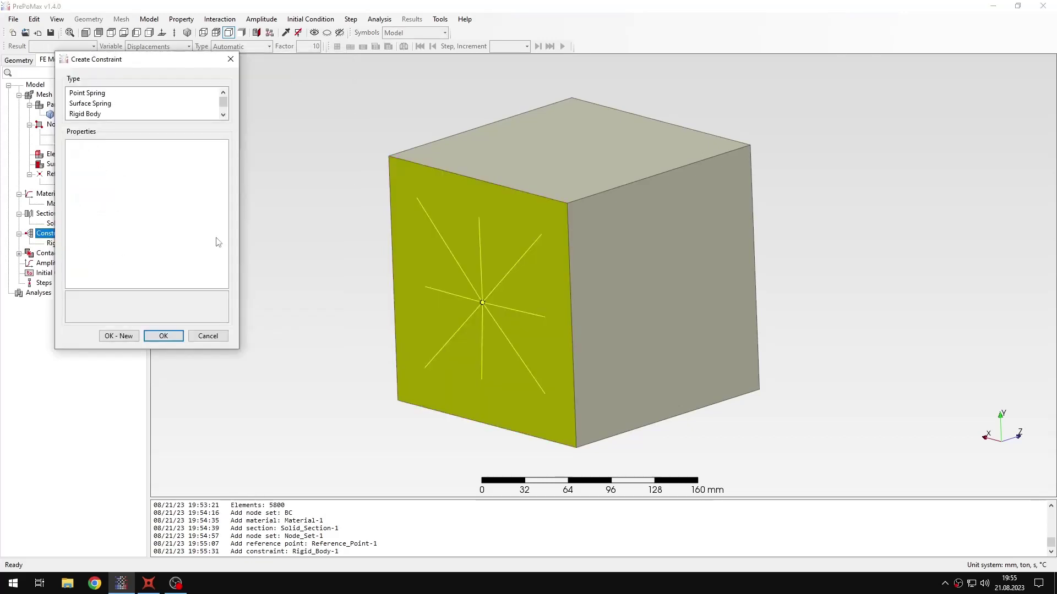
click(100, 94)
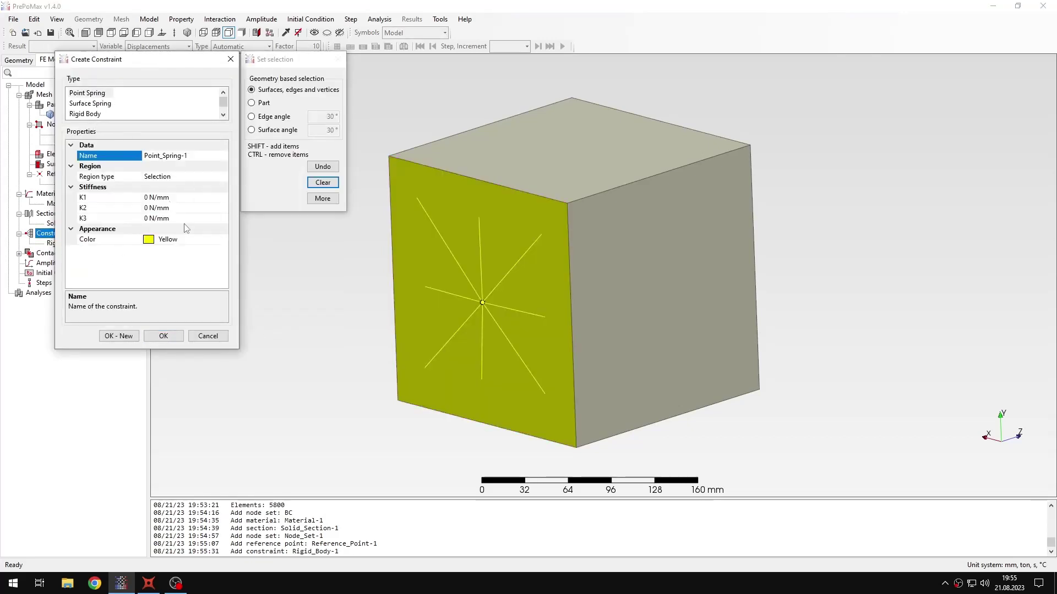
click(223, 179)
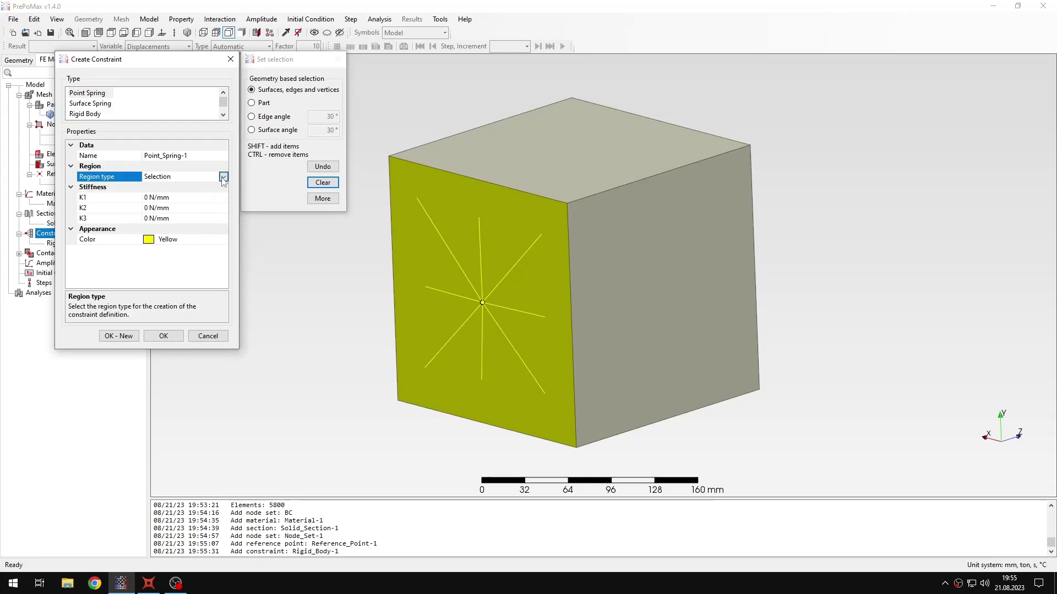
click(223, 176)
click(176, 206)
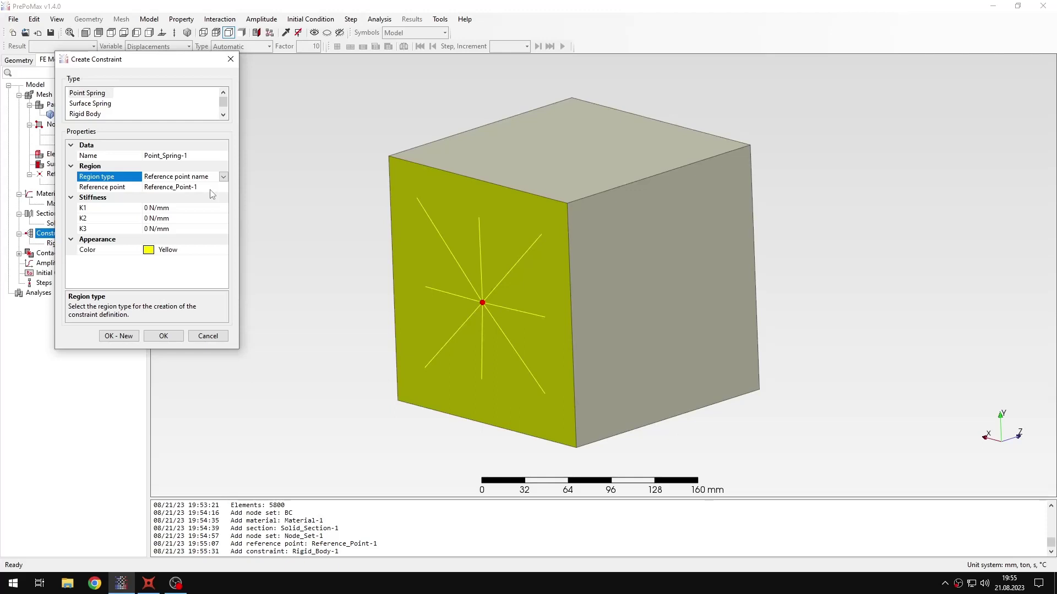
click(141, 229)
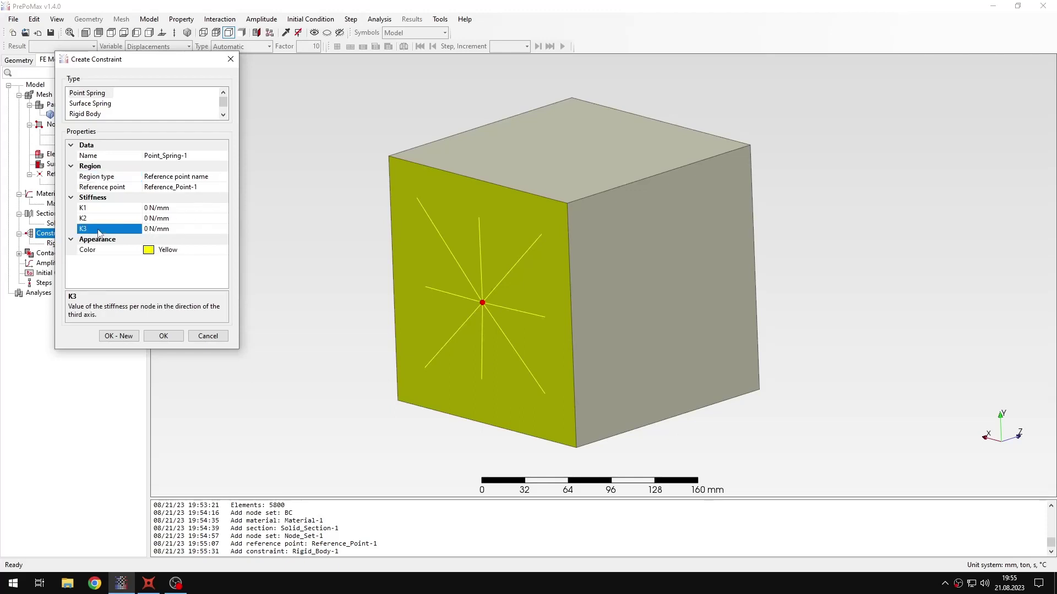
key(BackSpace)
text(7.5398)
click(177, 342)
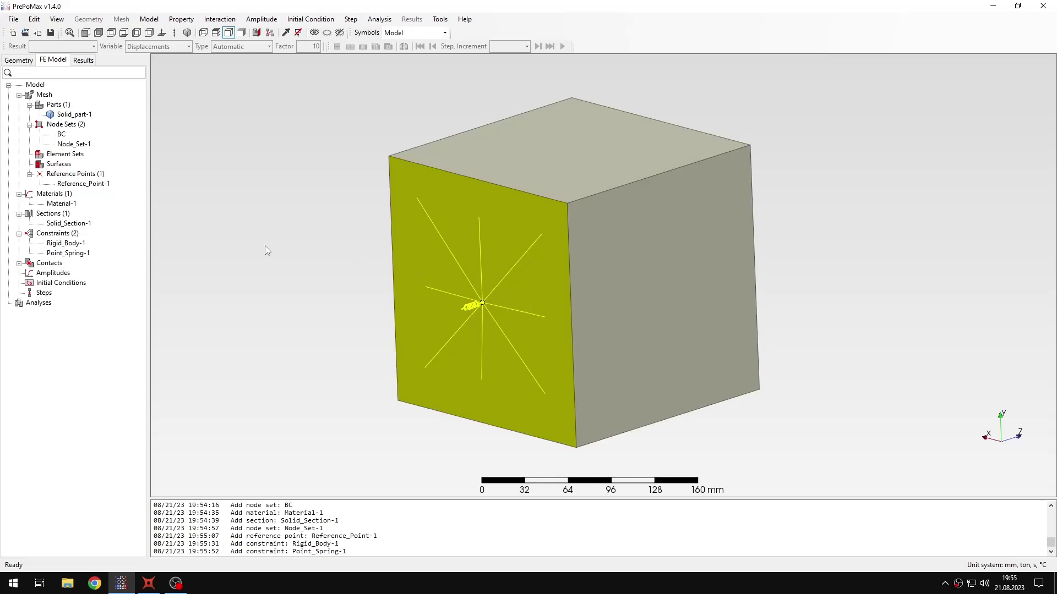
Create frequency step Step-1 with eigen data storage set to Yes and 1 frequency
double_click(44, 293)
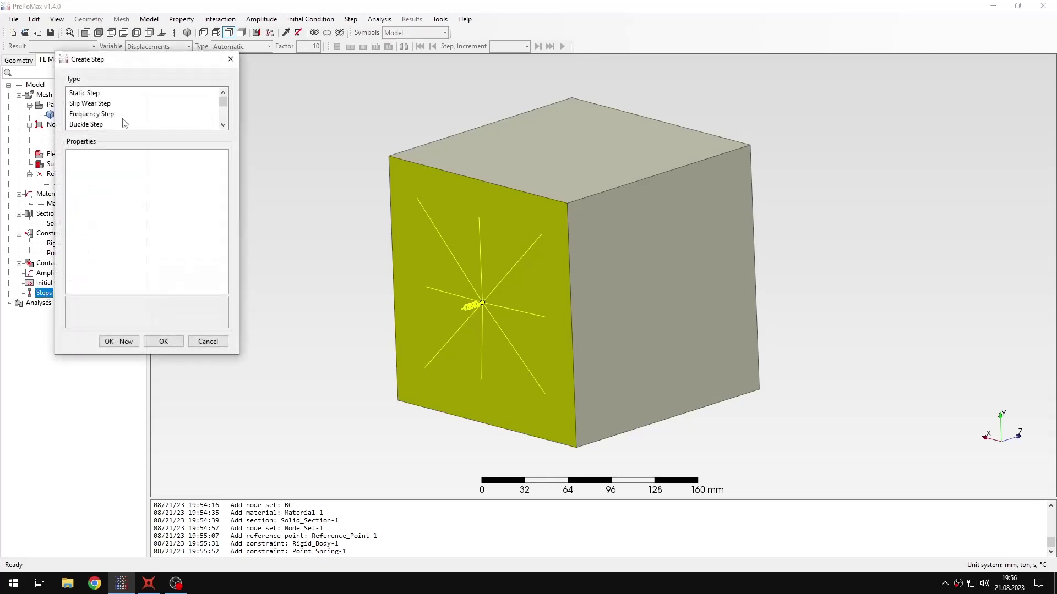
click(118, 114)
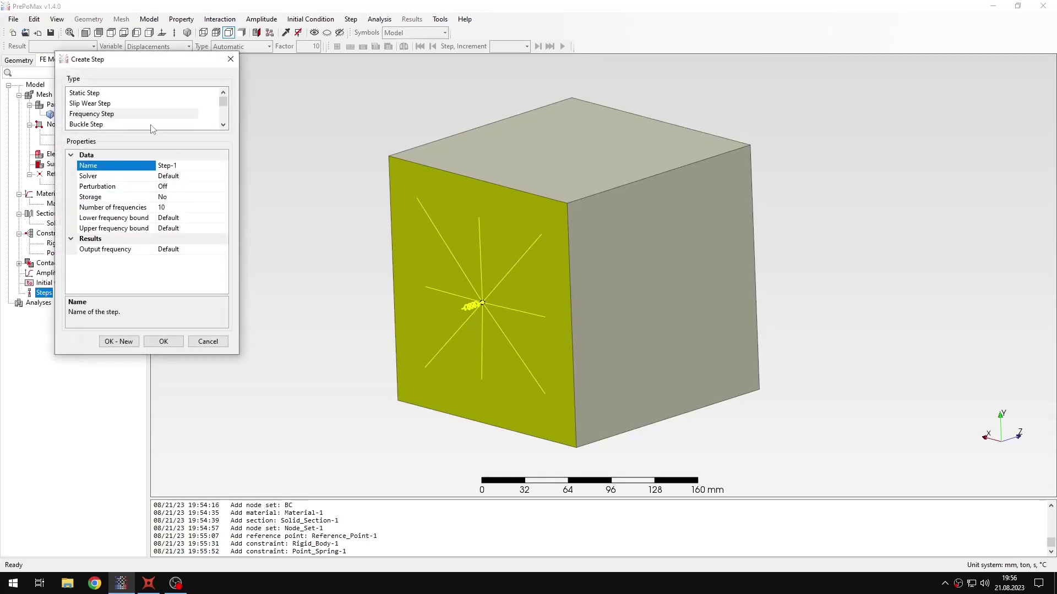
scroll(153, 128, down, 1)
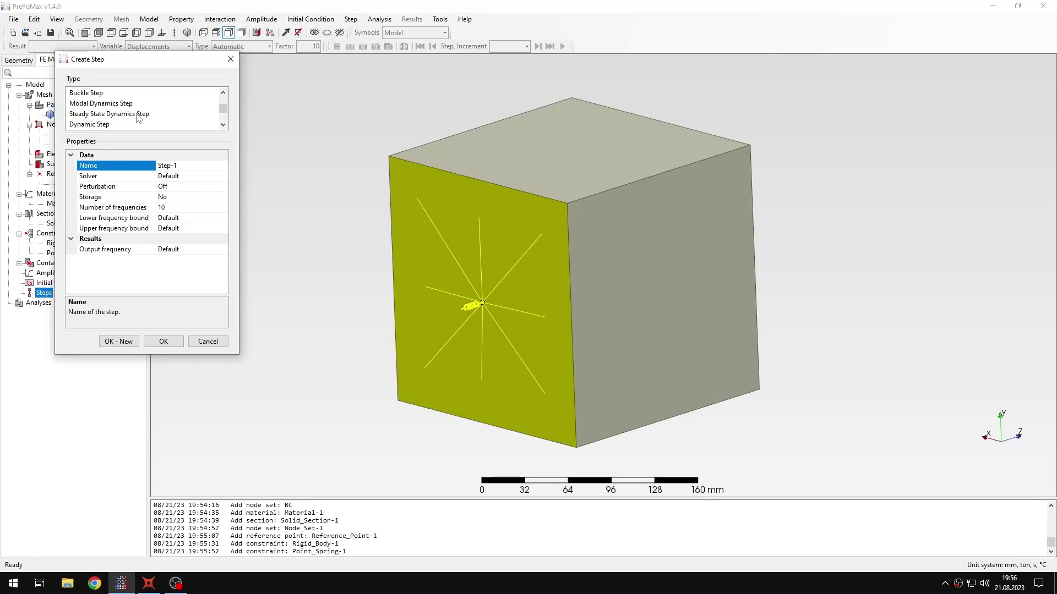
scroll(147, 118, up, 1)
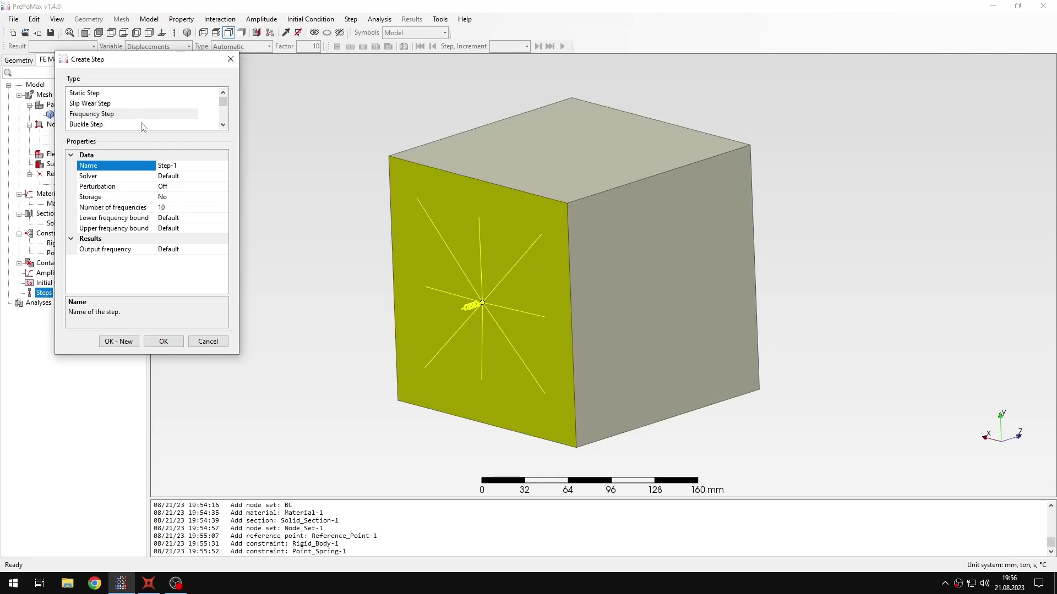
double_click(179, 197)
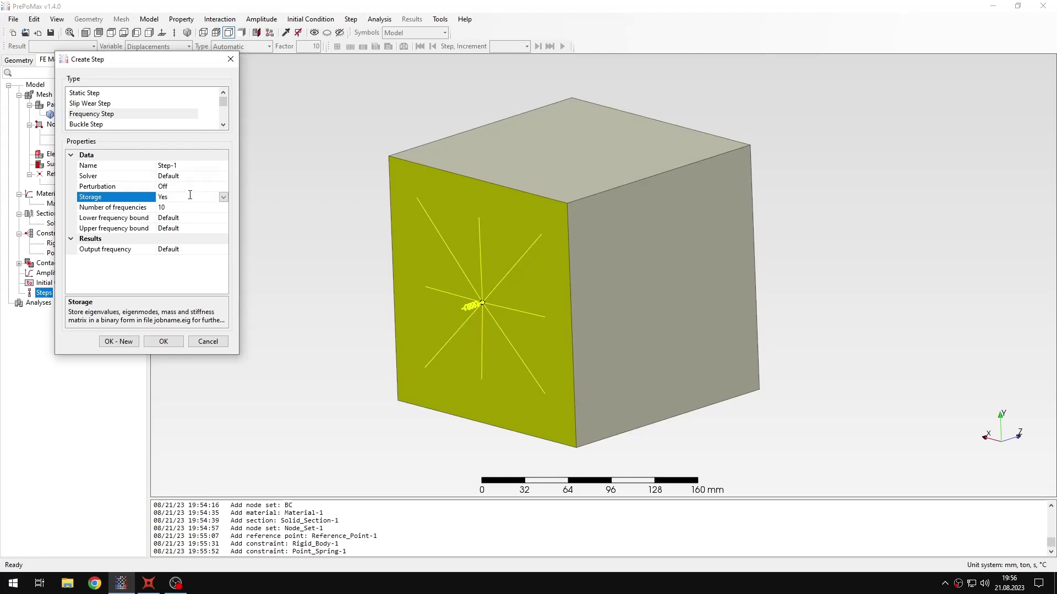
scroll(147, 117, down, 1)
scroll(126, 127, up, 1)
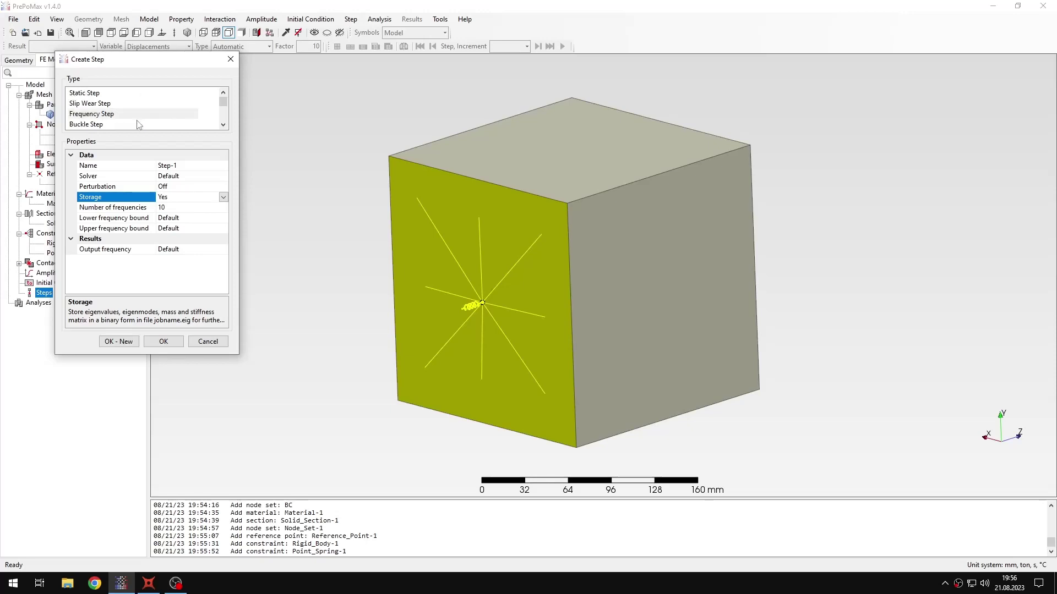
click(176, 213)
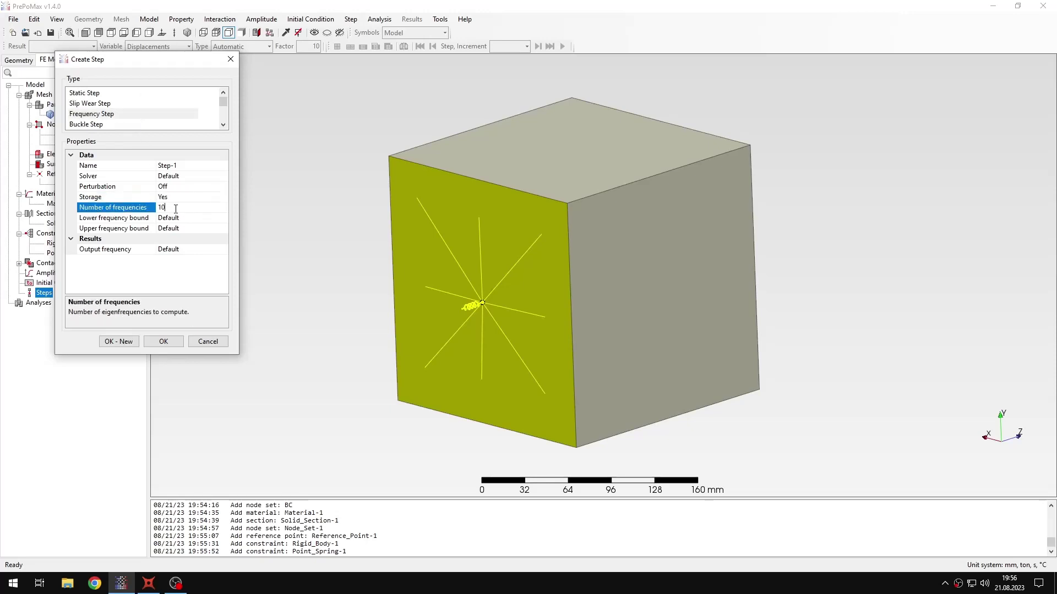
click(161, 208)
text(1)
click(170, 342)
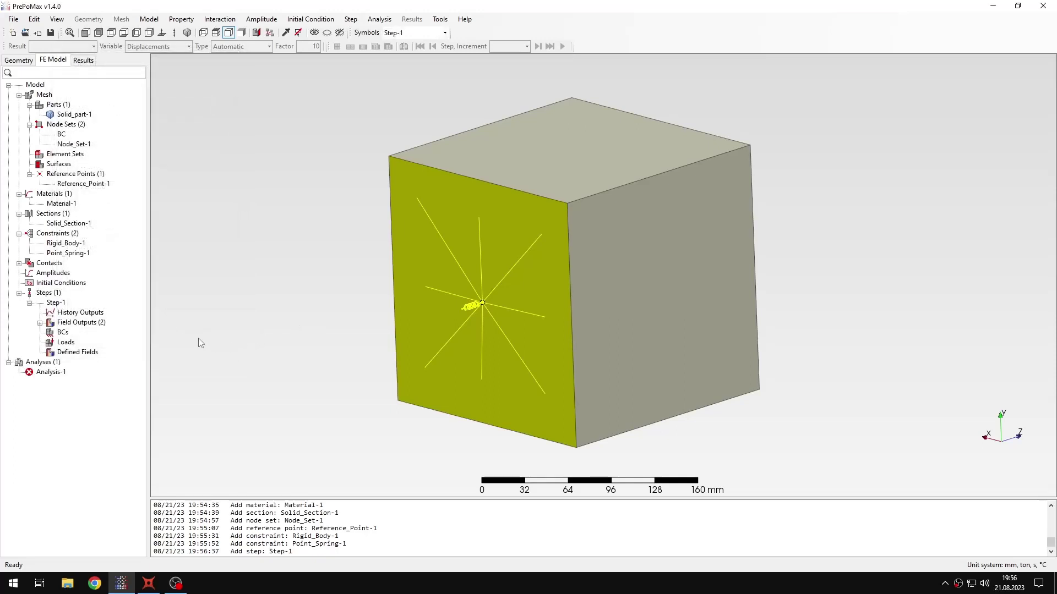
Create Displacement_Rotation-1 on node set BC with U1 = 0 and U2 = 0
double_click(64, 333)
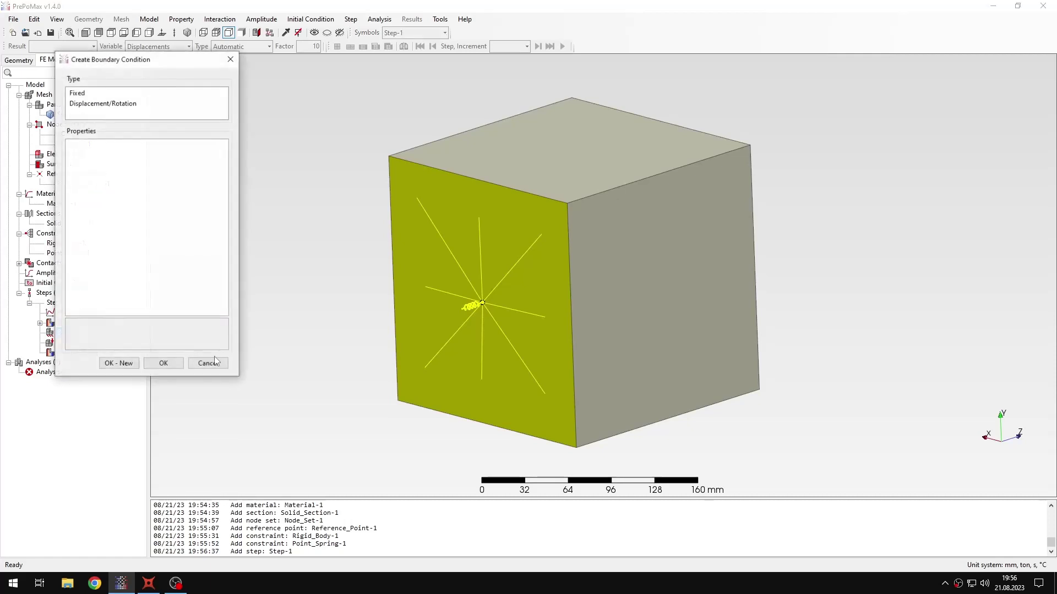
click(103, 104)
click(193, 176)
click(223, 176)
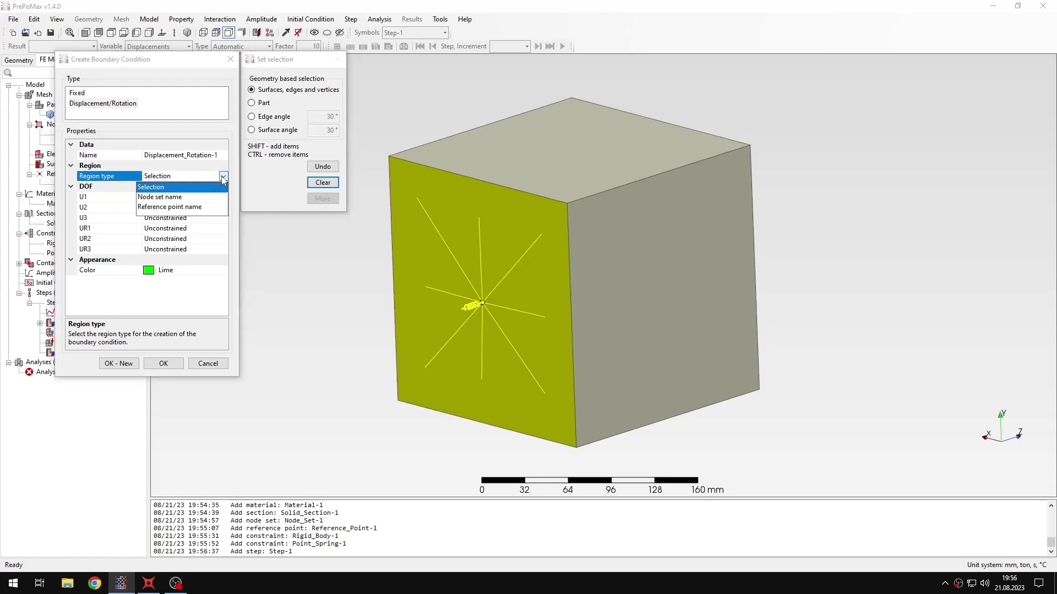
click(181, 197)
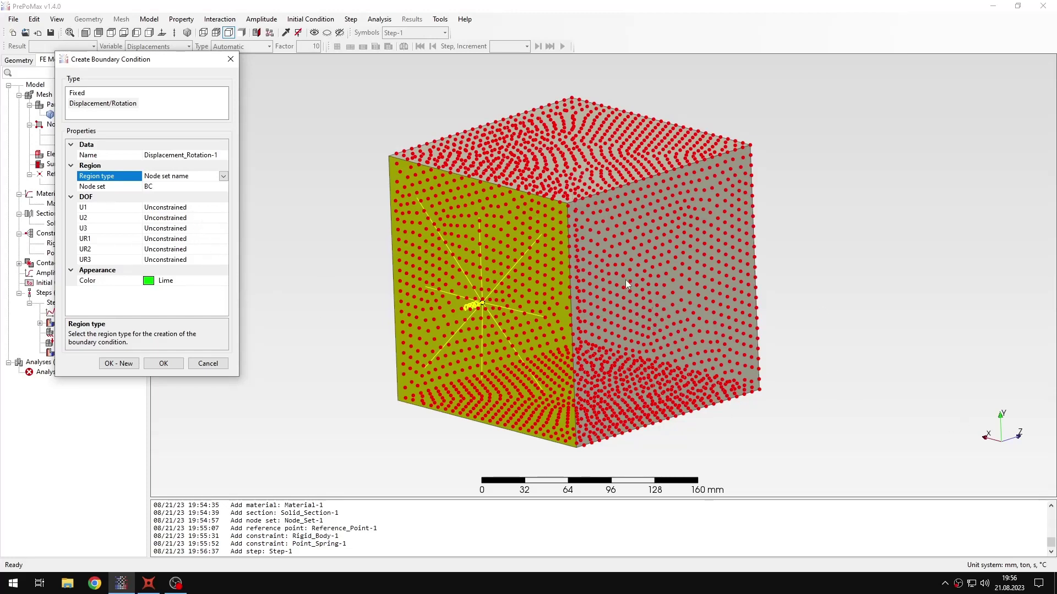
click(185, 207)
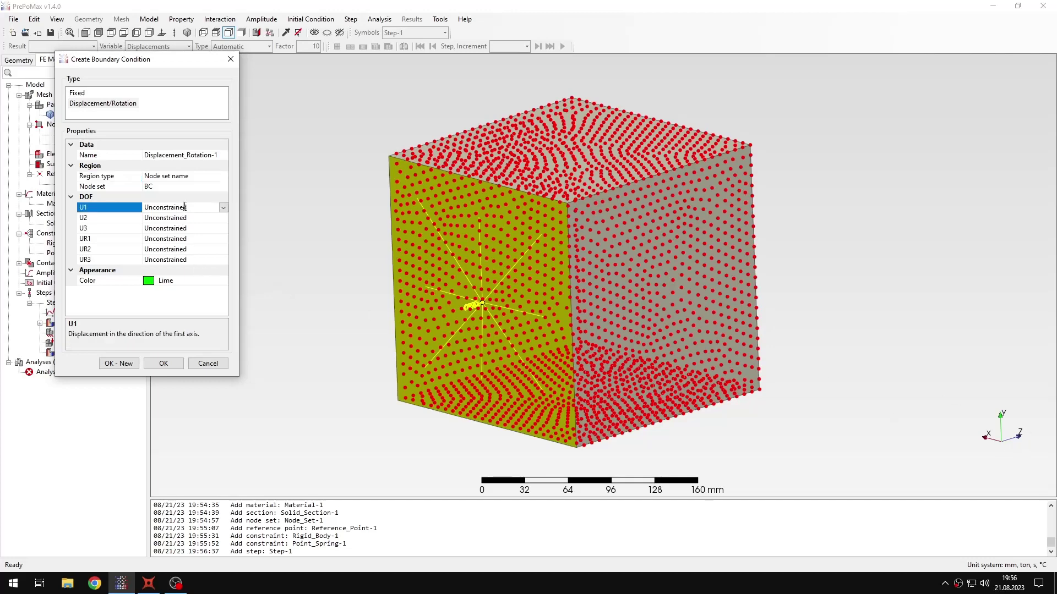
text(0)
click(188, 217)
text(0)
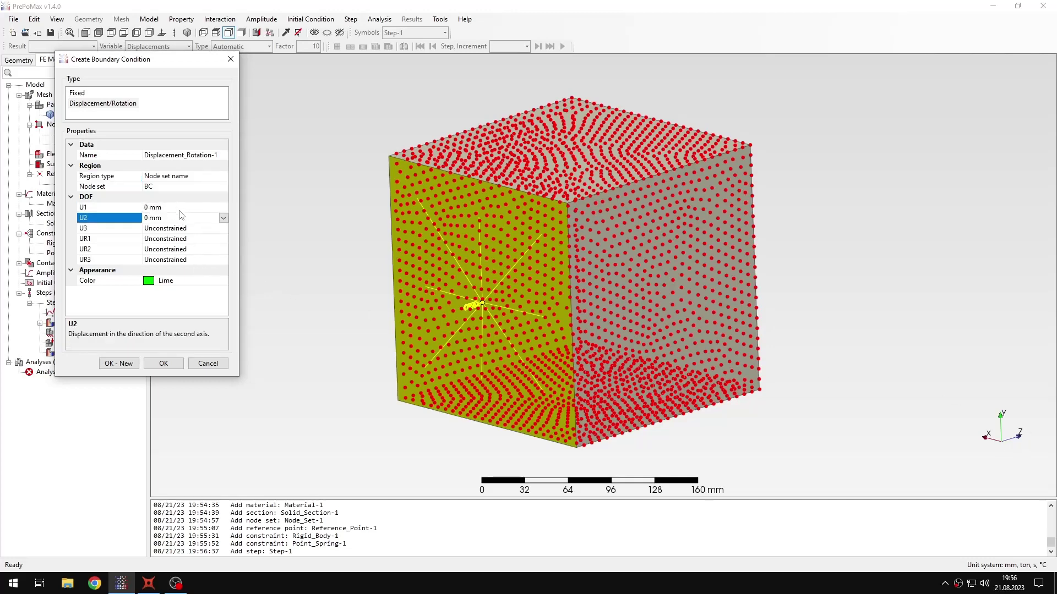
click(163, 364)
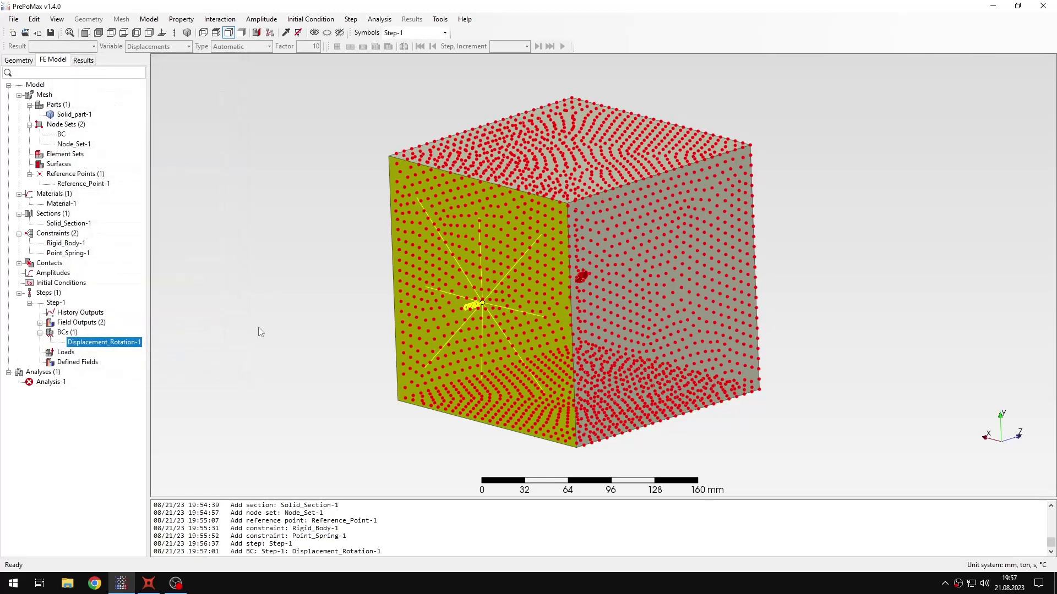
Rotate the cube, briefly showing and then hiding the mesh edges
click(259, 331)
drag(444, 316, 455, 318)
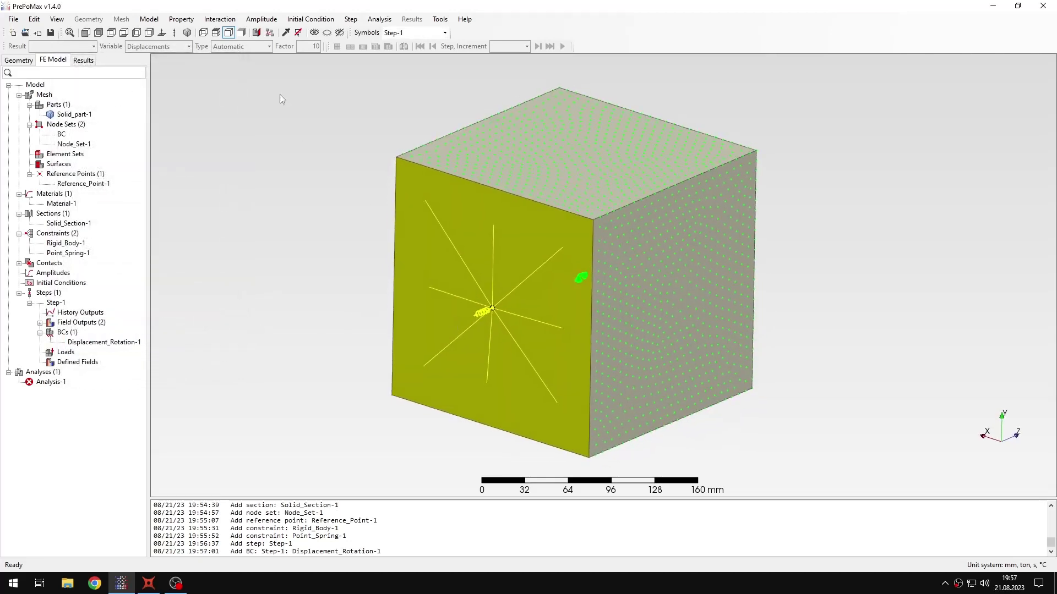
click(216, 32)
drag(339, 191, 297, 146)
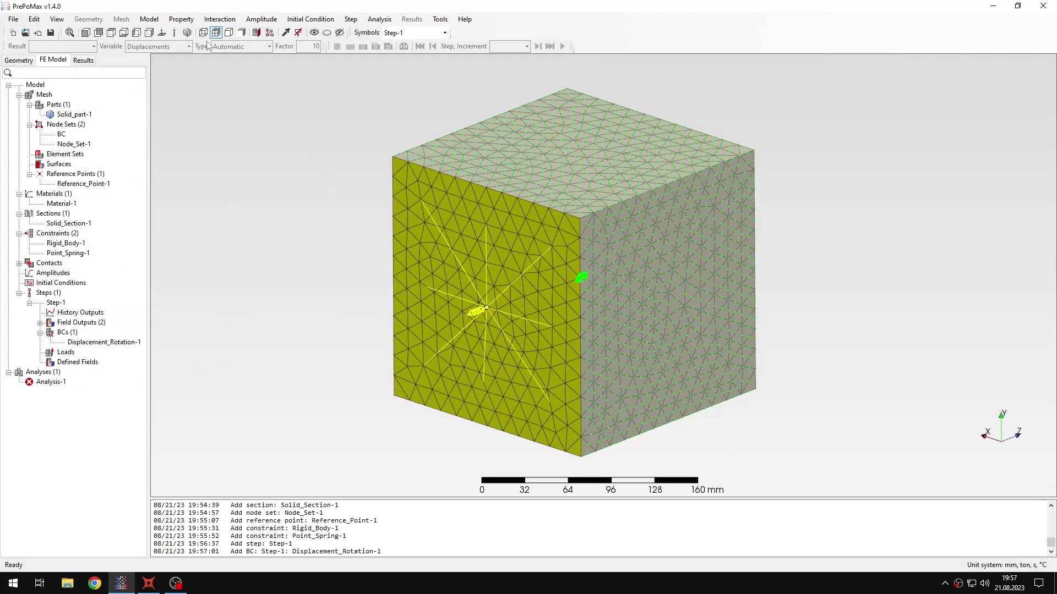
click(229, 32)
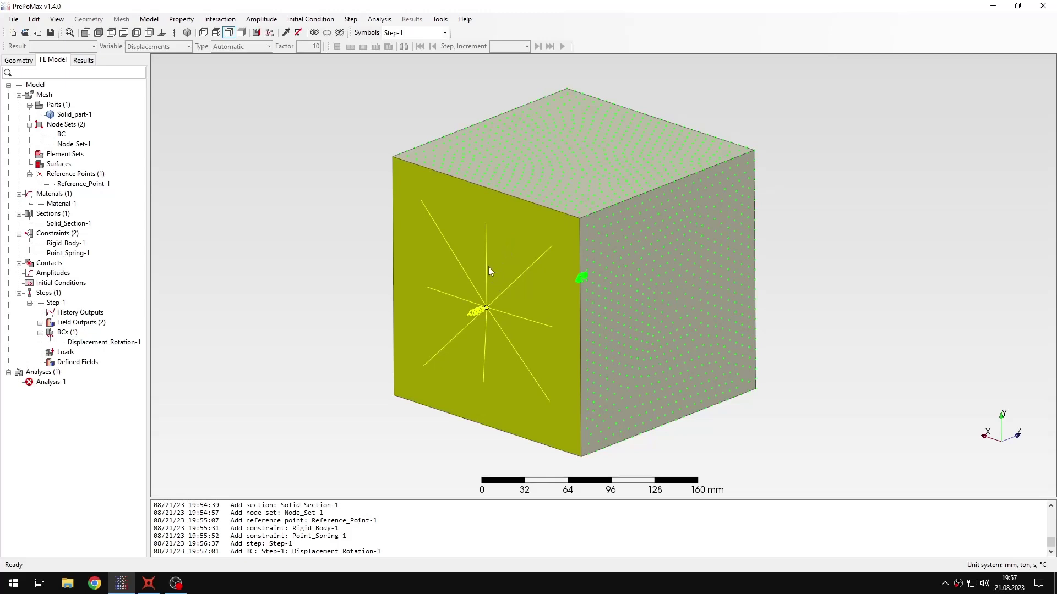
drag(462, 256, 447, 274)
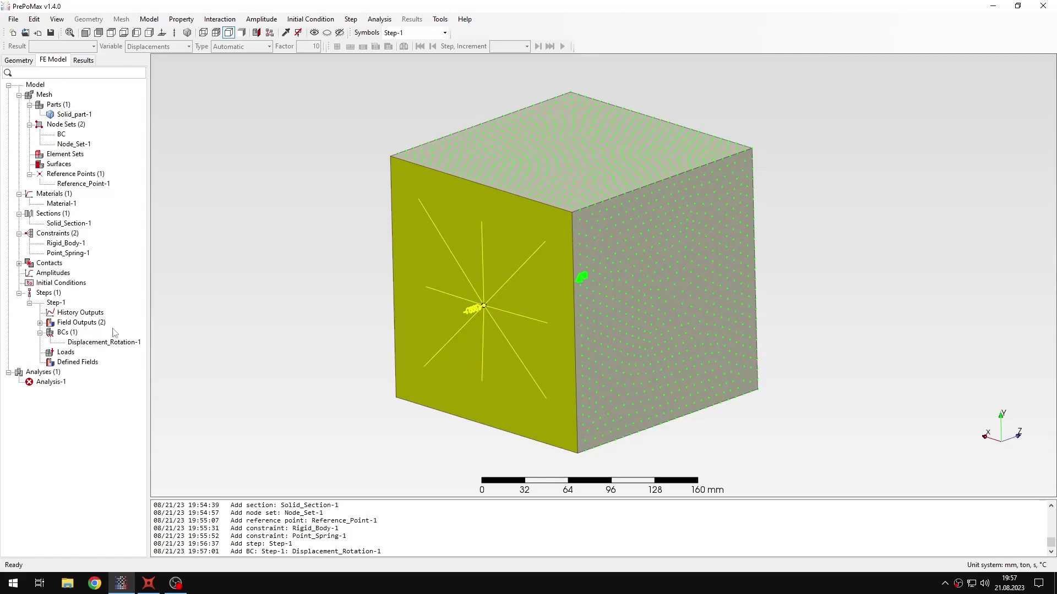
Start a Steady State Dynamics step with a 3 Hz lower and 5 Hz upper frequency
double_click(58, 293)
scroll(141, 107, down, 1)
click(109, 104)
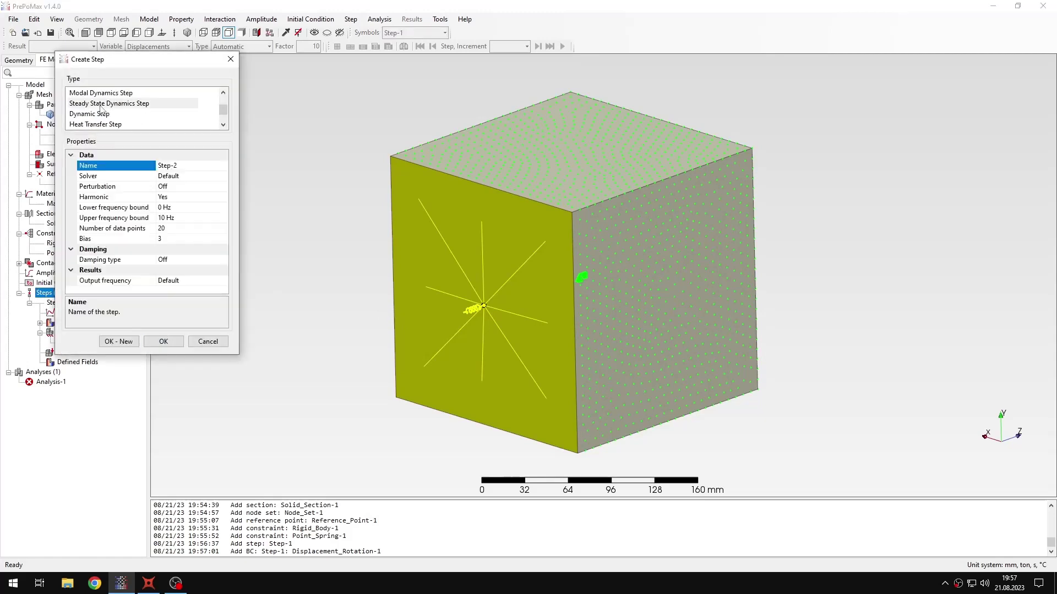
click(163, 209)
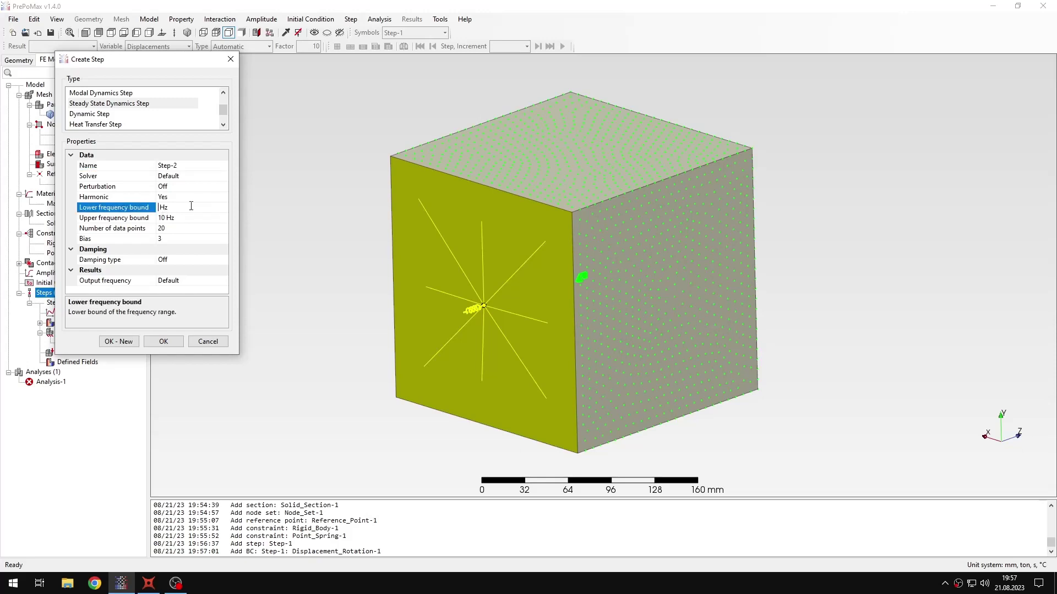
key(BackSpace)
text(3)
click(179, 217)
key(BackSpace)
key(BackSpace)
text(5)
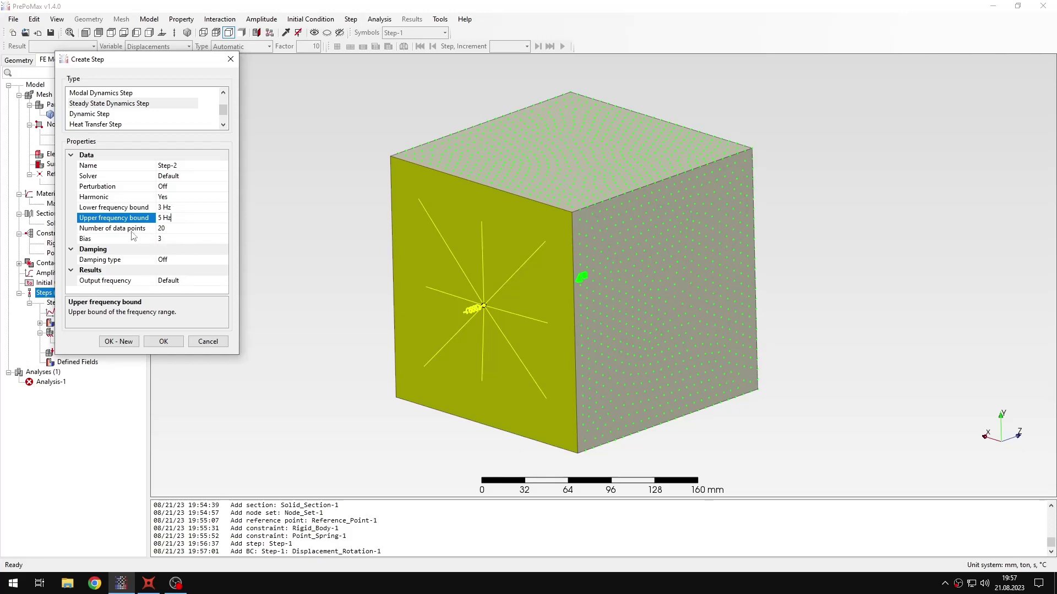
Set 30 data points, bias 1 and constant damping ratio 0.02, then create Step-2
click(194, 229)
key(Home)
key(Delete)
text(3)
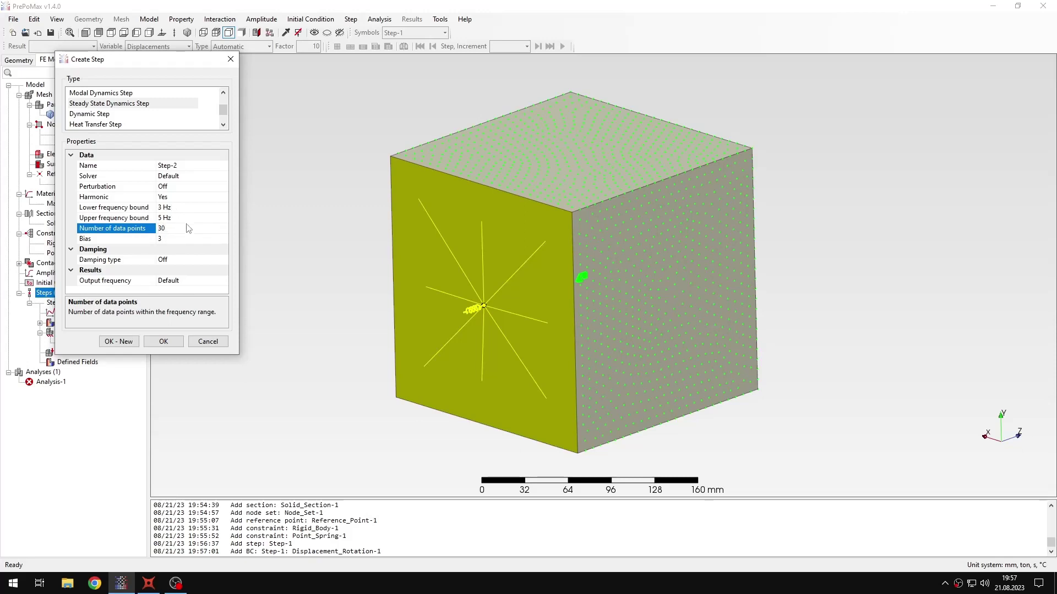
click(107, 239)
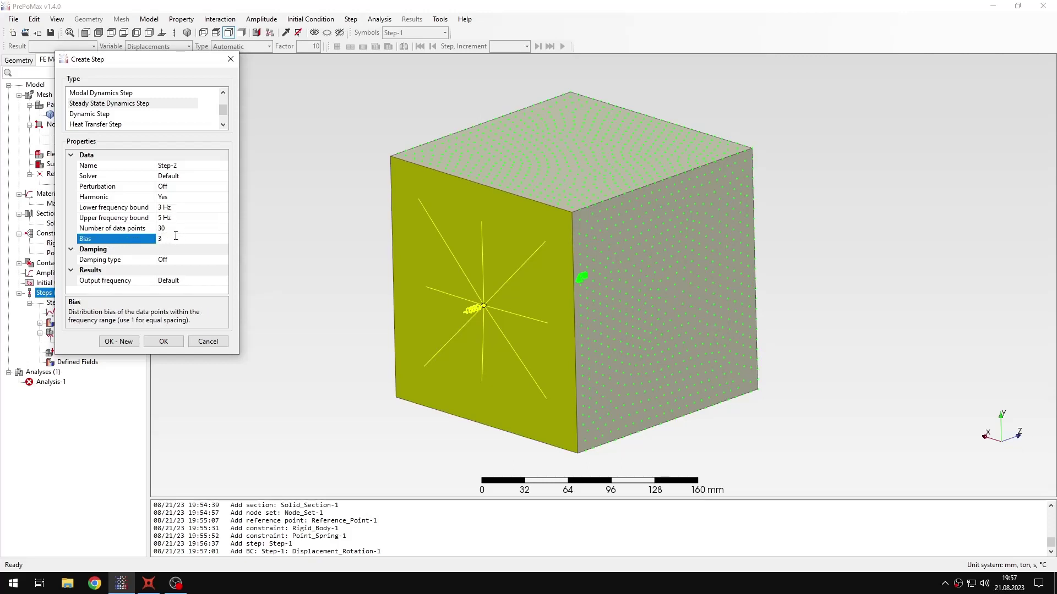
key(BackSpace)
text(1)
click(203, 261)
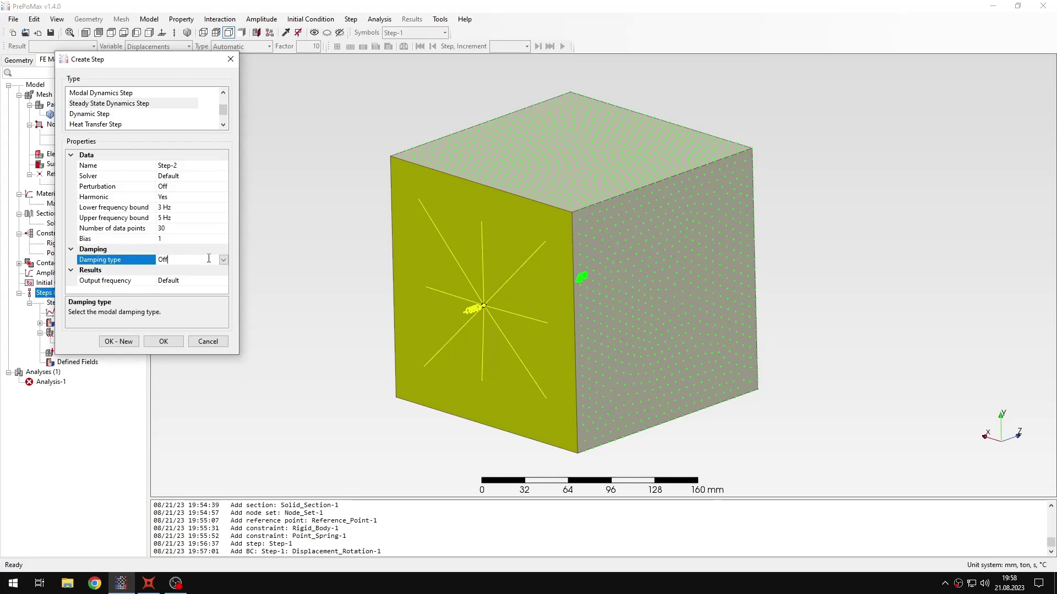
click(224, 259)
click(200, 279)
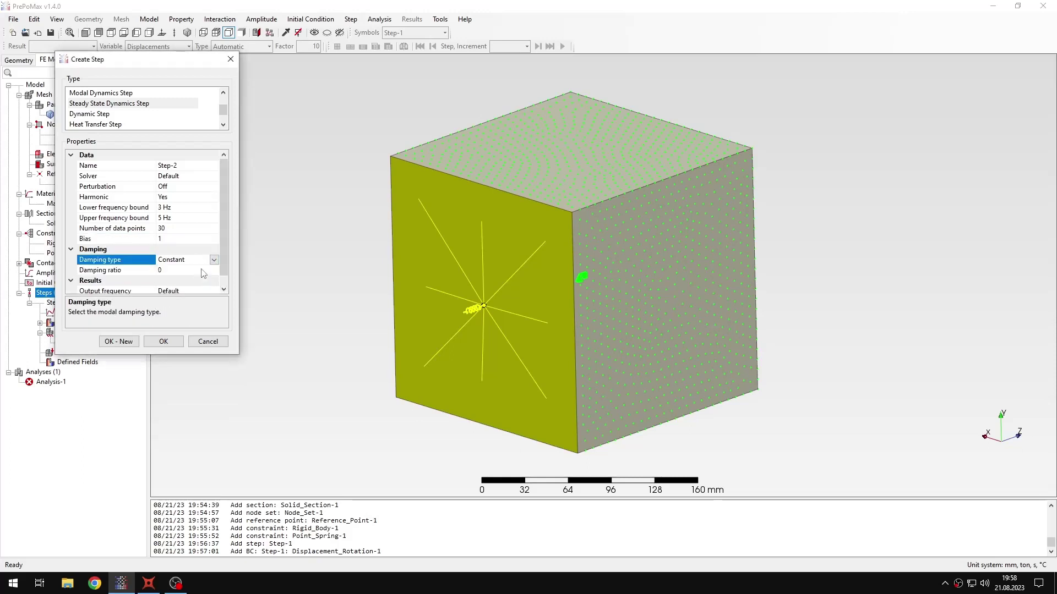
click(187, 271)
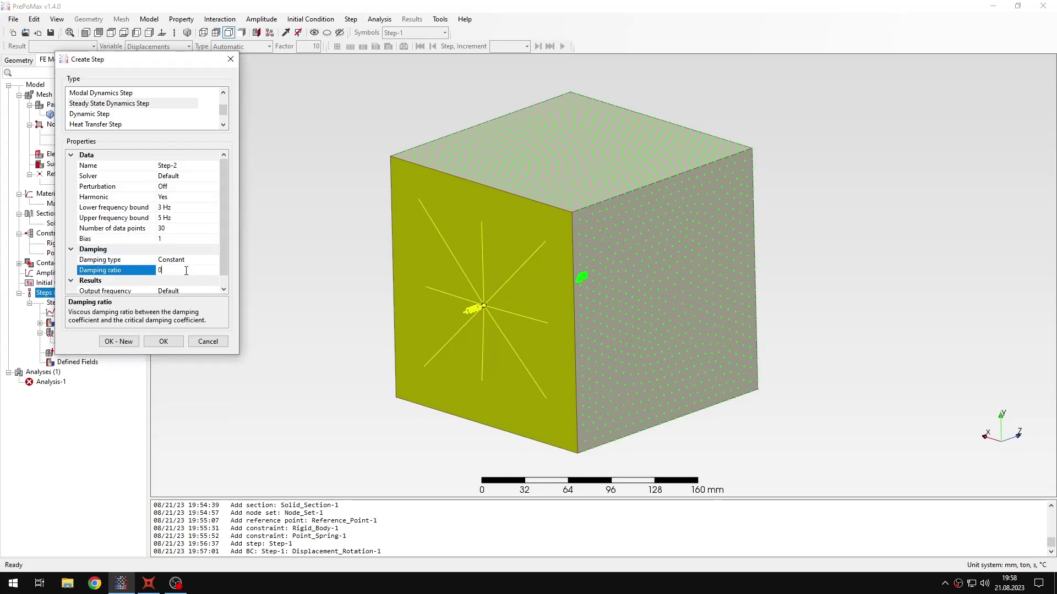
text(,)
text(02)
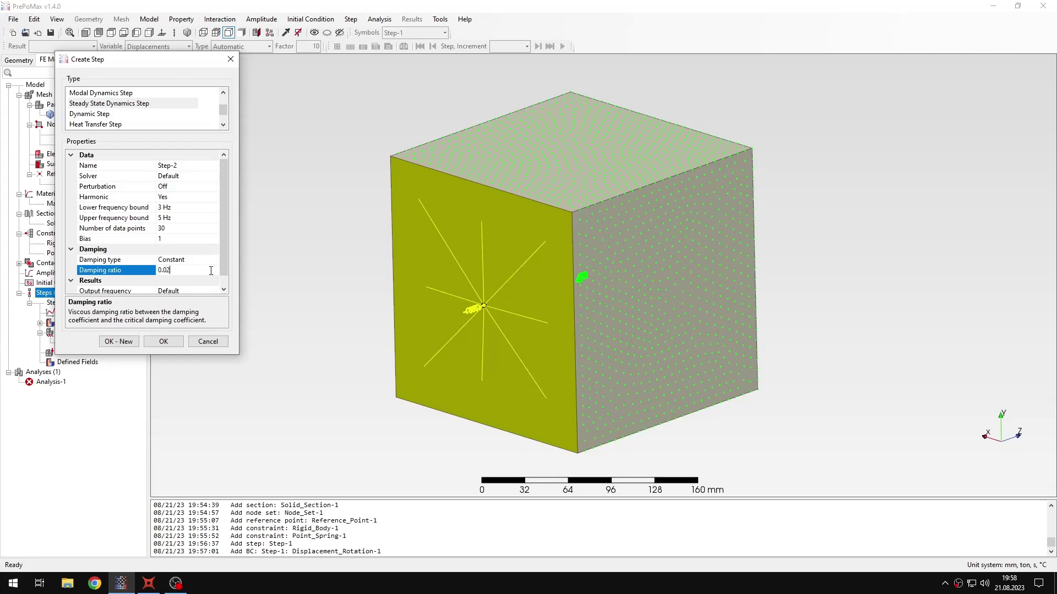
drag(243, 354, 303, 385)
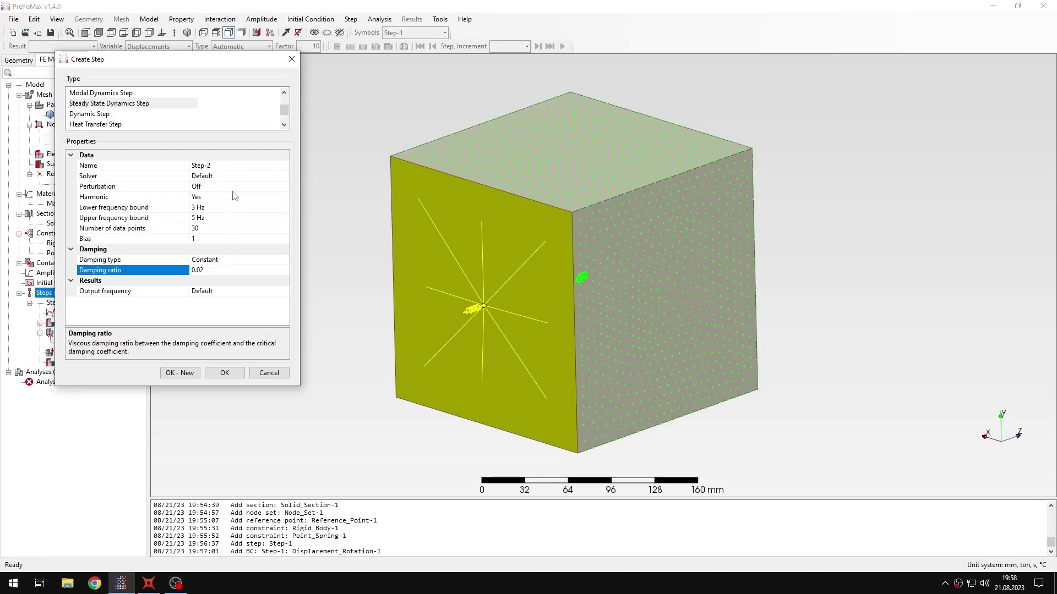
drag(298, 223, 281, 223)
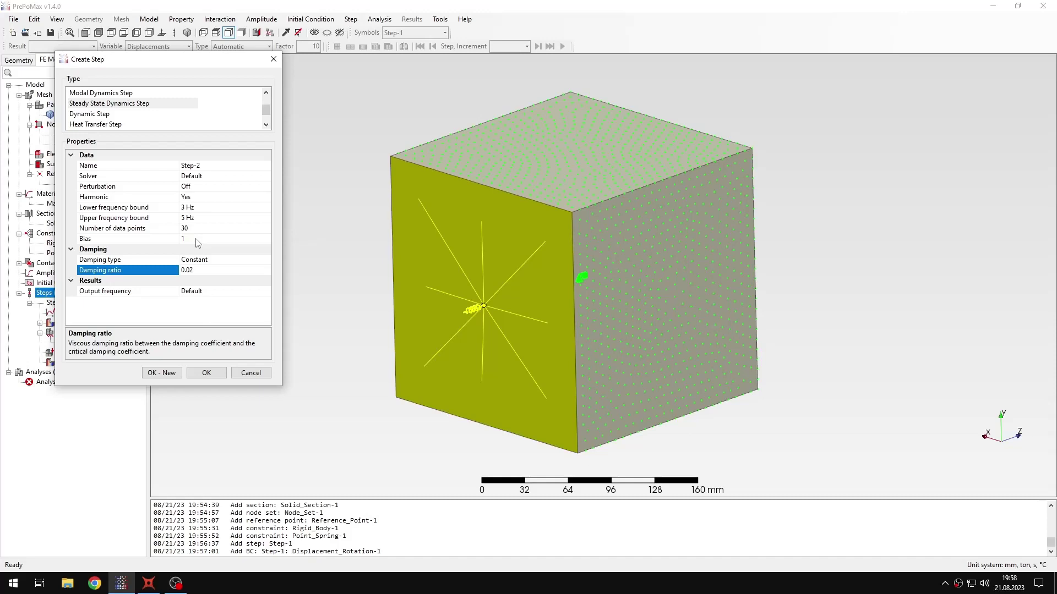
click(219, 373)
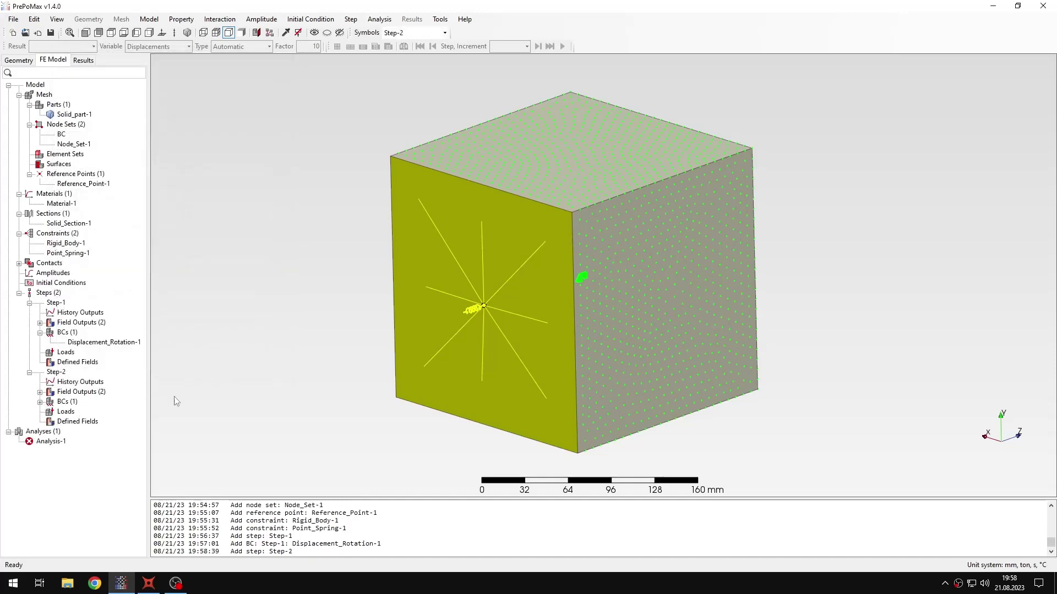
Add Surface_Traction-1 to Step-2 on the cube's right face with F3 = 200 N
double_click(65, 412)
scroll(132, 127, down, 1)
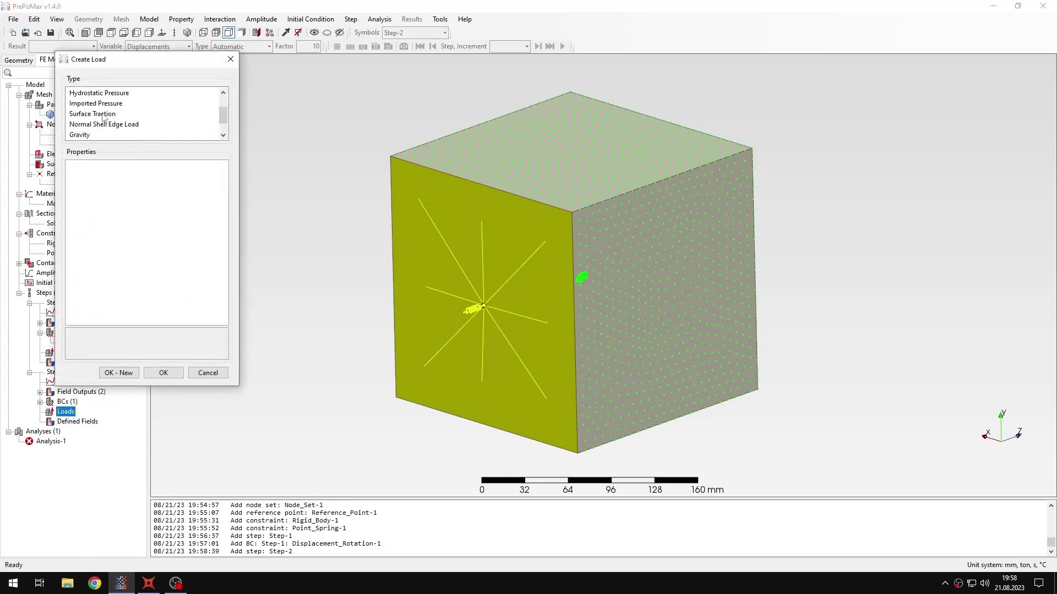
click(110, 115)
middle_drag(549, 318, 484, 326)
click(659, 235)
double_click(148, 239)
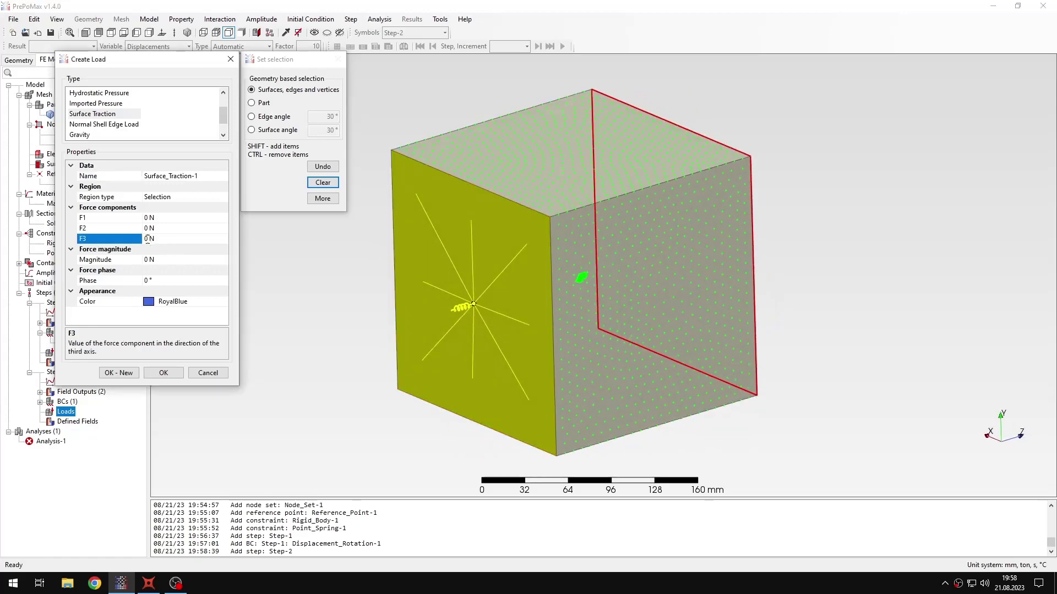
text(200)
click(170, 376)
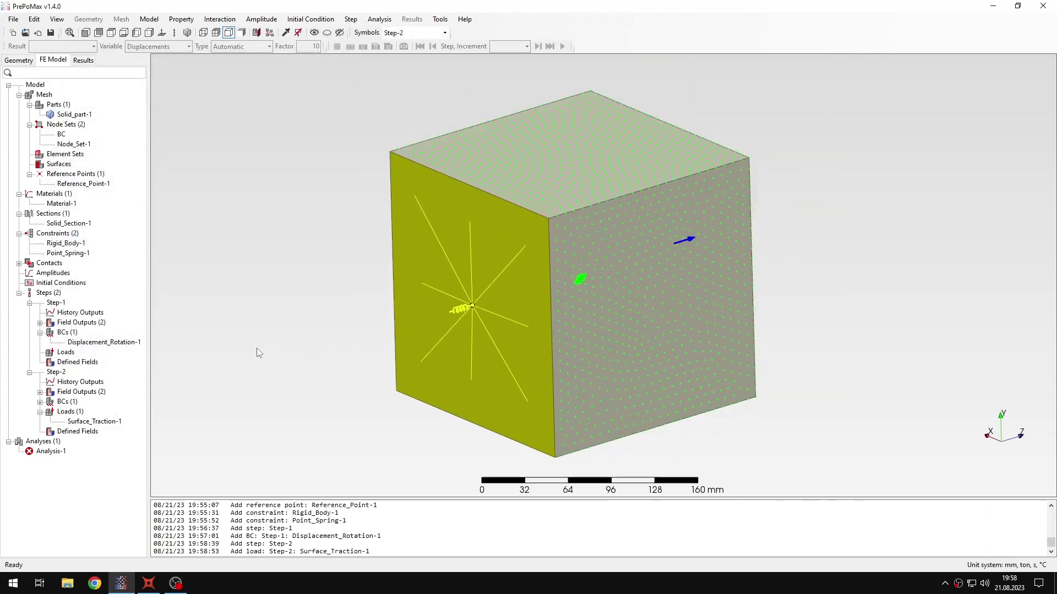
Create node history output NH_Output-1 on a cube corner node in Step-2
click(75, 382)
double_click(76, 383)
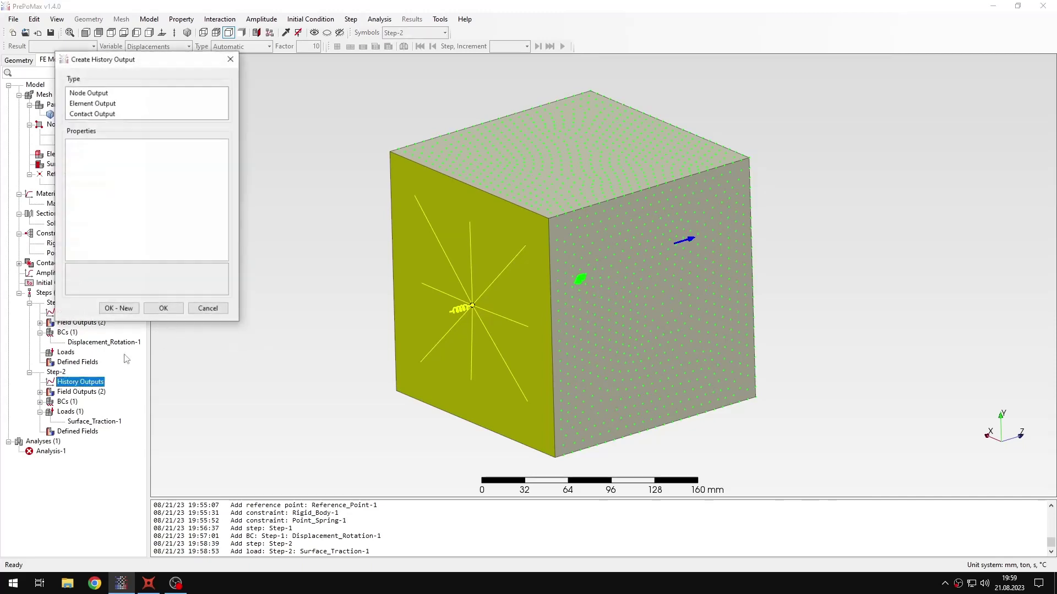
click(97, 93)
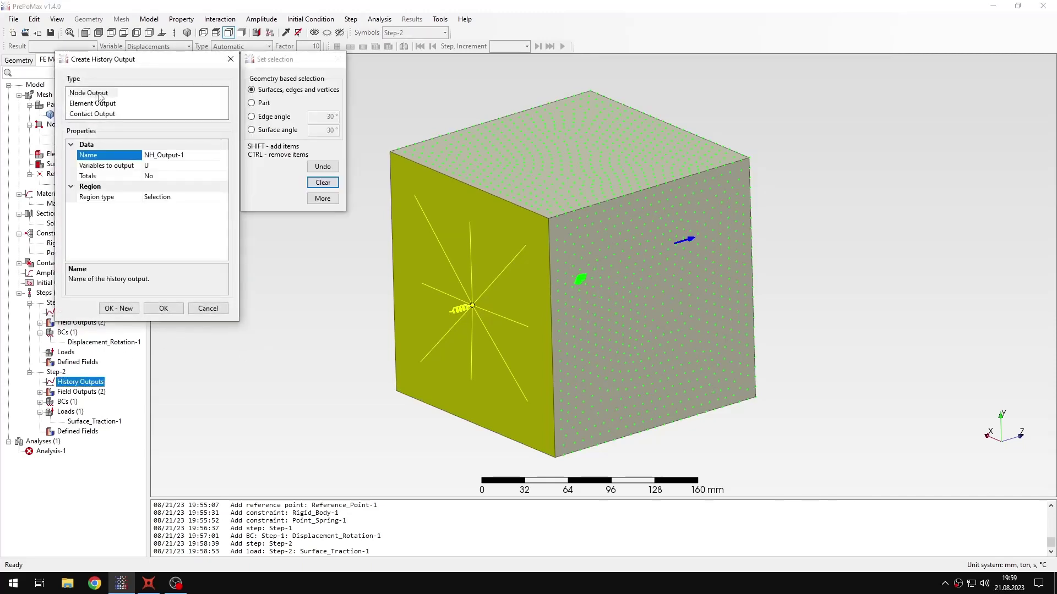
click(185, 197)
click(748, 159)
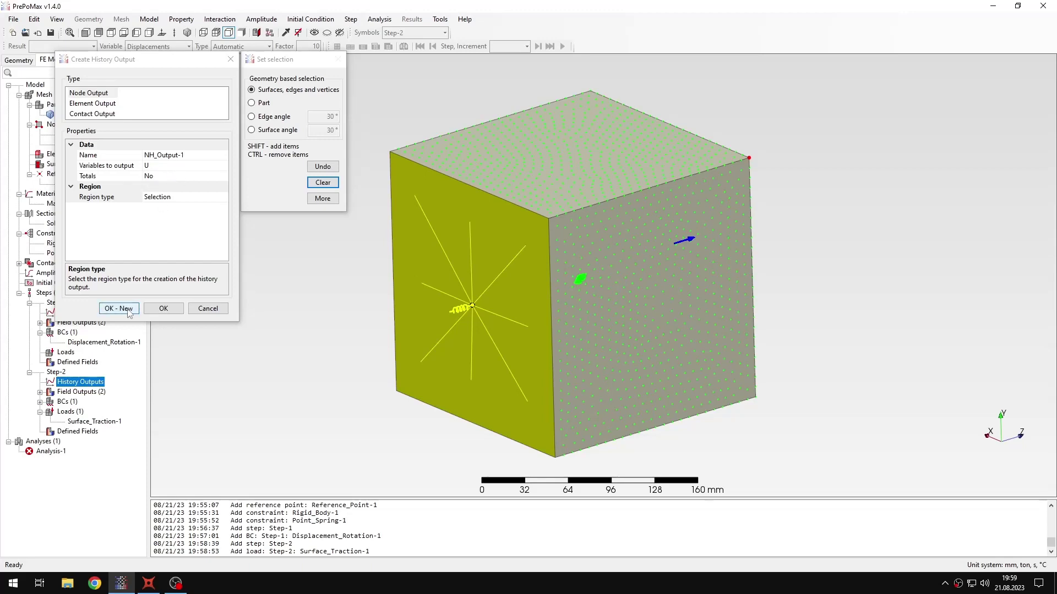
click(163, 309)
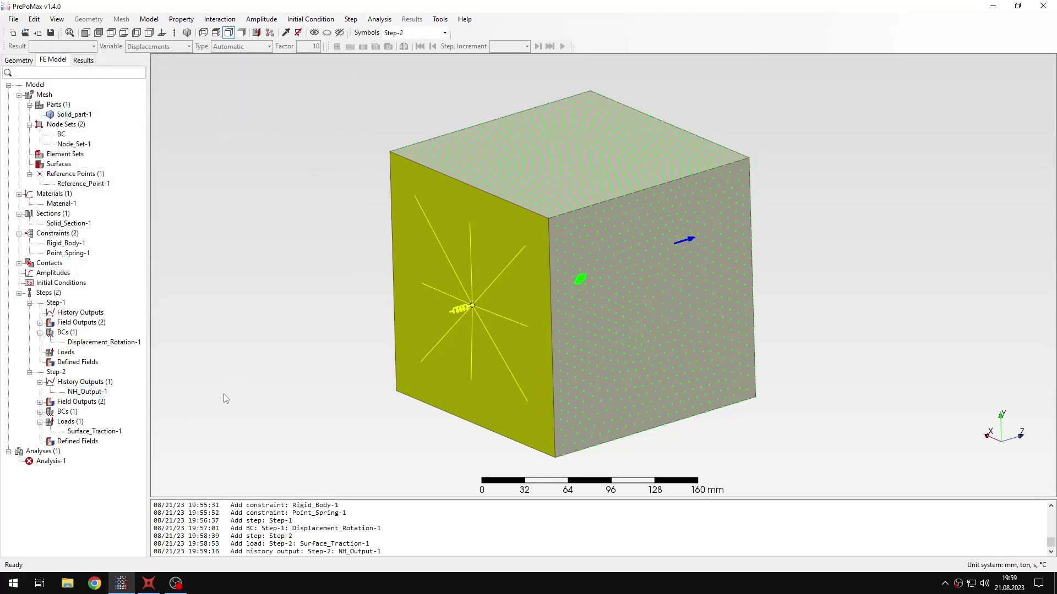
Run Analysis-1, overwriting the previous files, and open its results
right_click(55, 461)
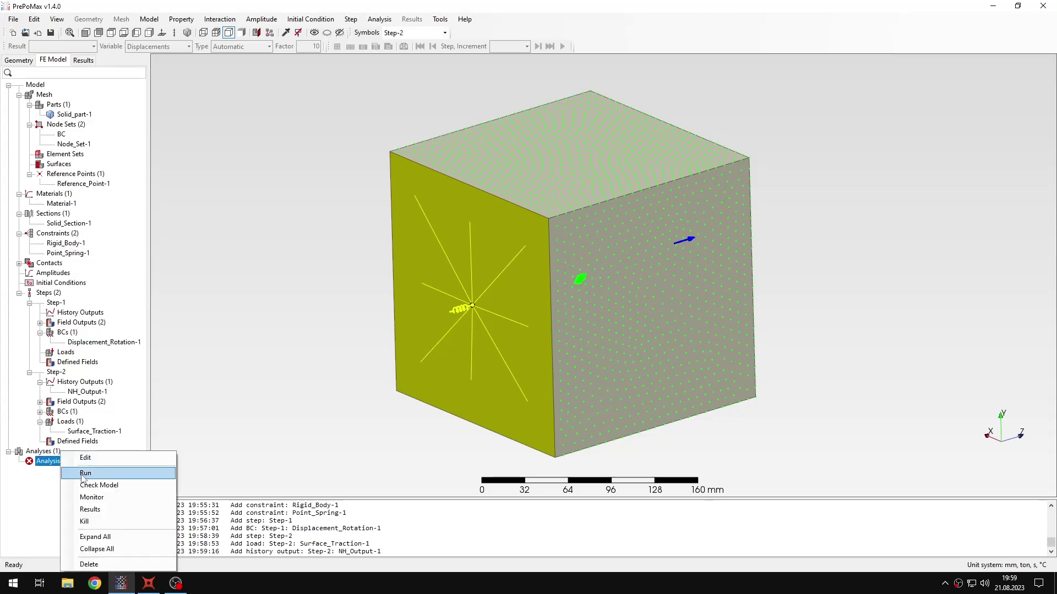
click(85, 474)
drag(540, 252, 316, 263)
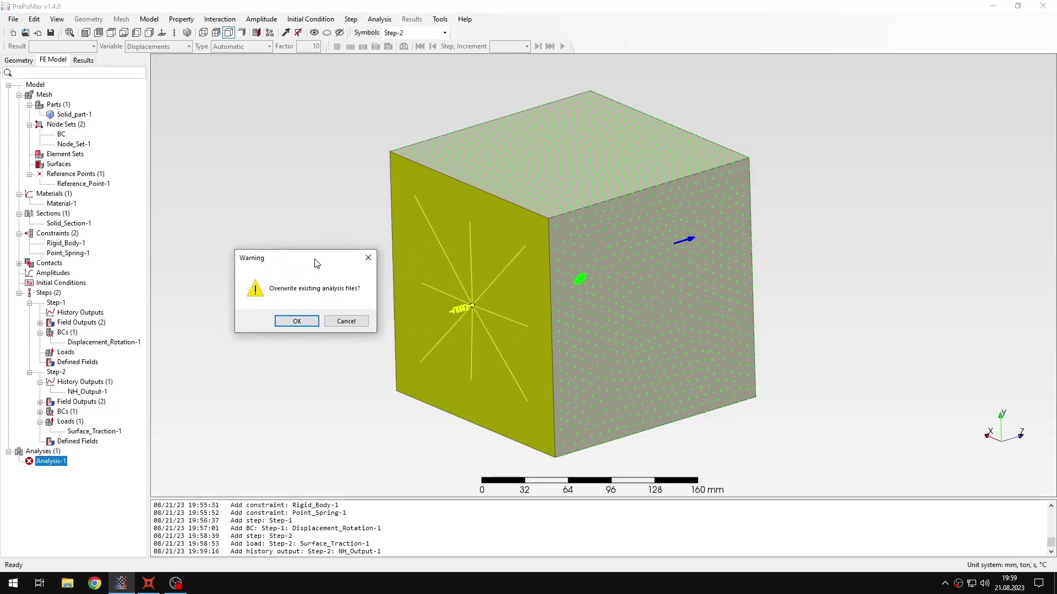
click(297, 321)
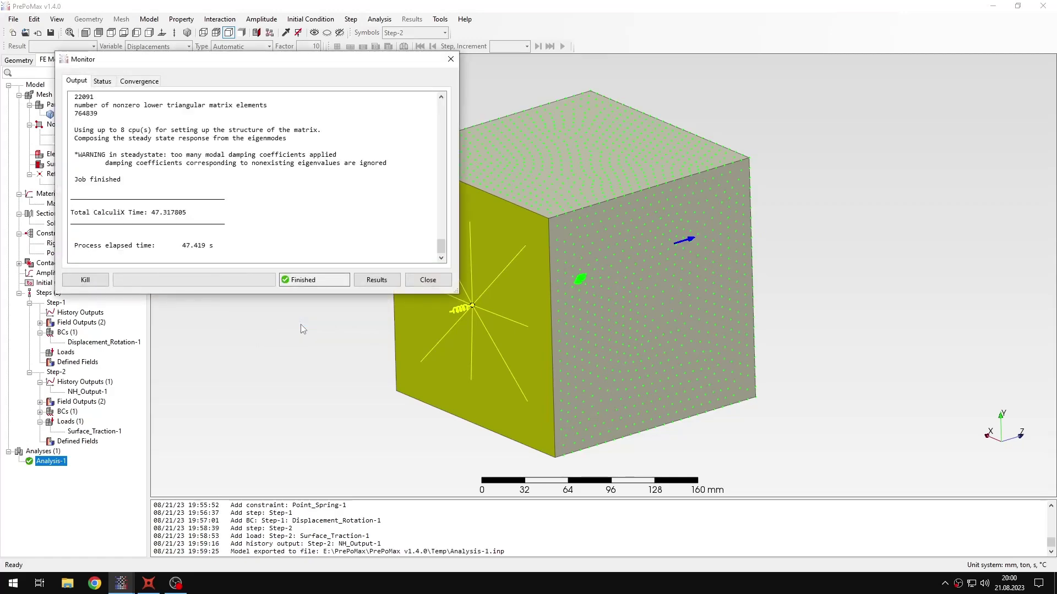
click(376, 280)
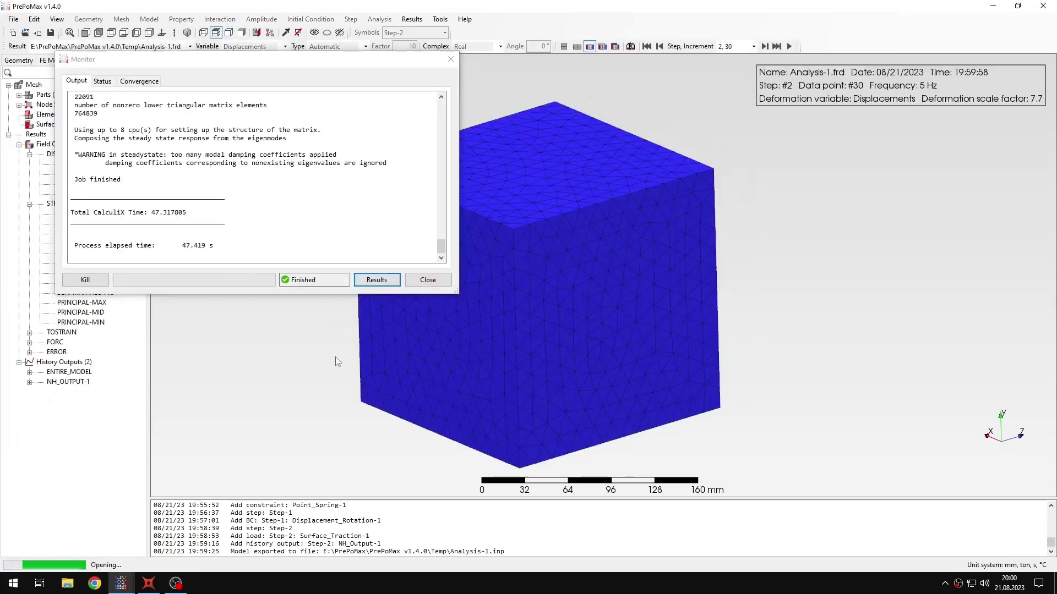
Hide the mesh edges and display the cube's U3 displacement field
middle_drag(370, 355, 426, 332)
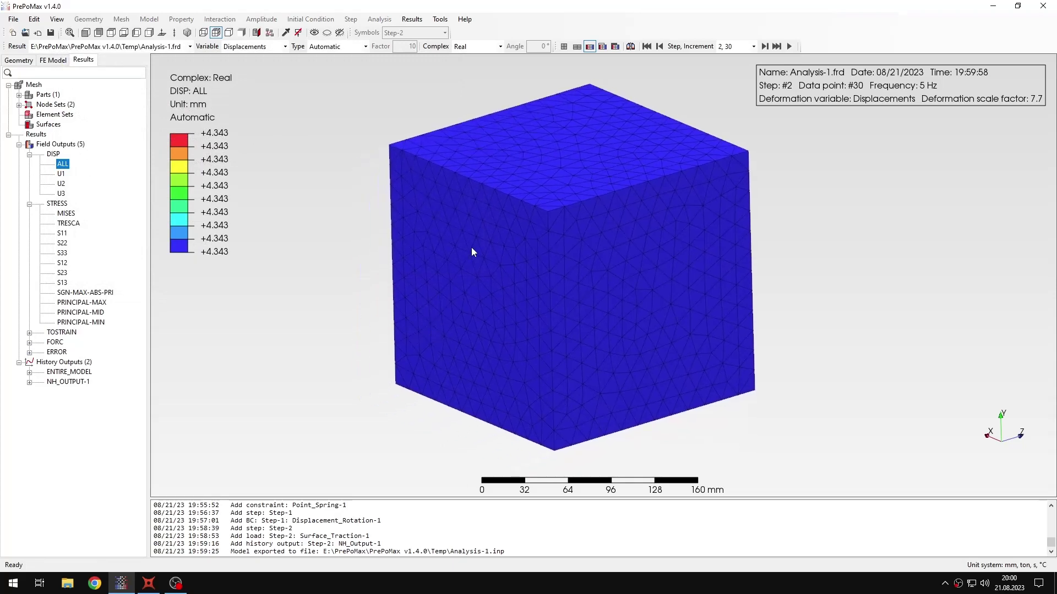
click(228, 33)
click(72, 214)
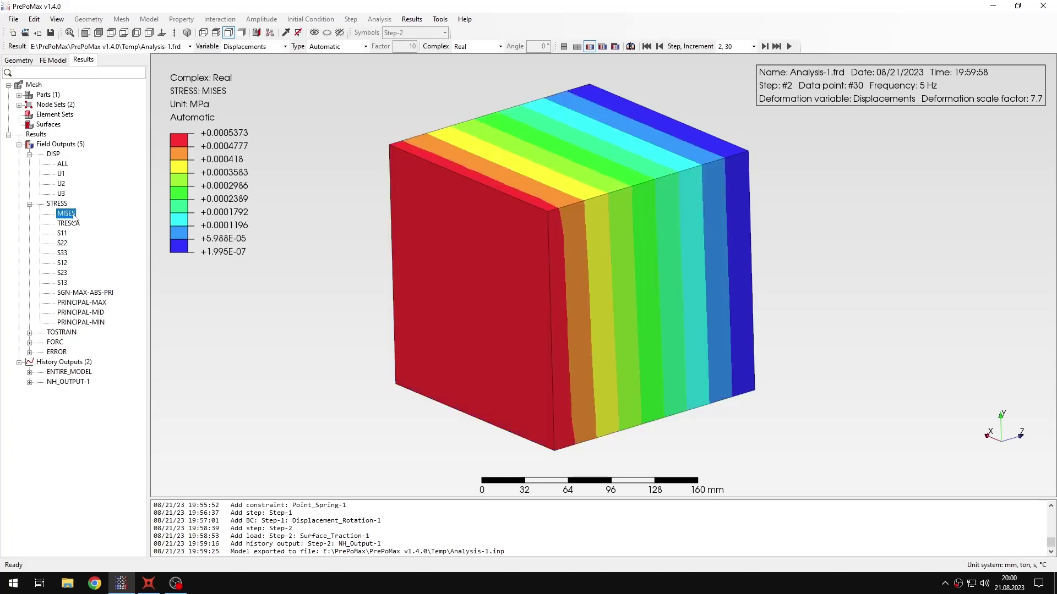
click(62, 164)
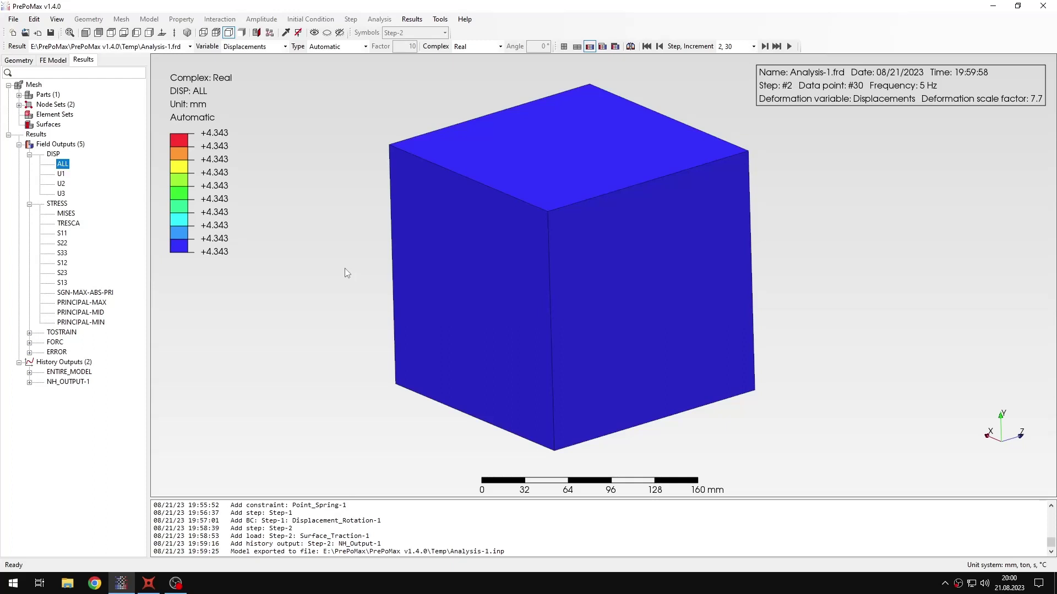
click(61, 194)
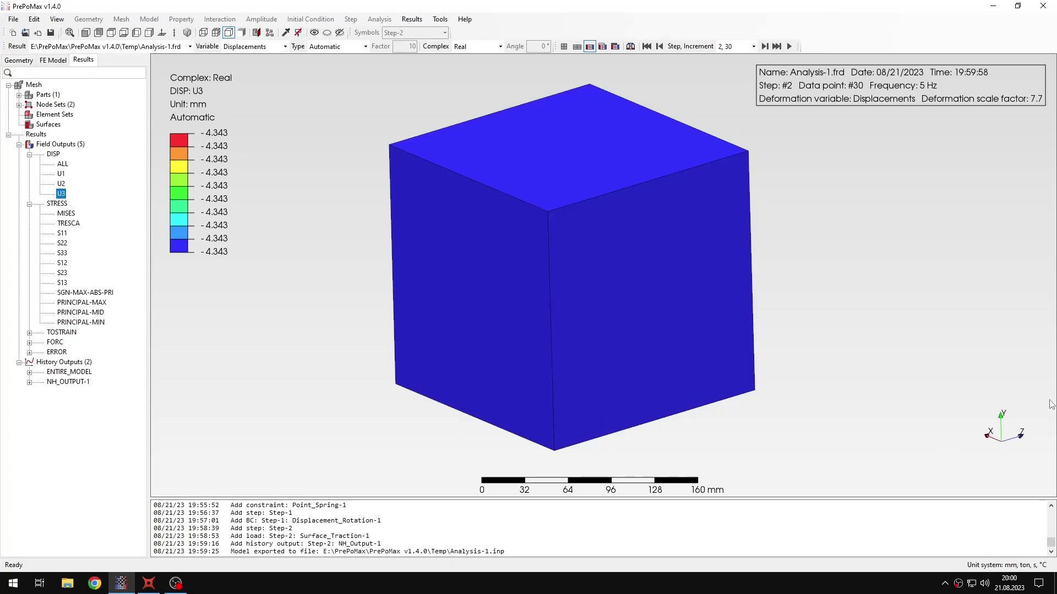
Step back through the frequency increments, then jump to the last increment at 5 Hz
click(753, 46)
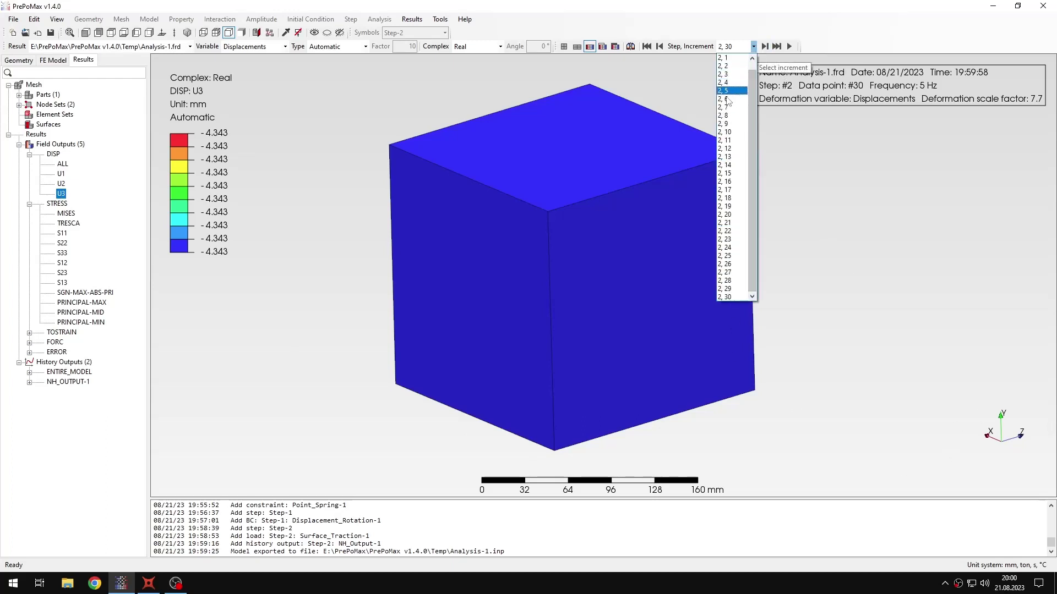
click(808, 262)
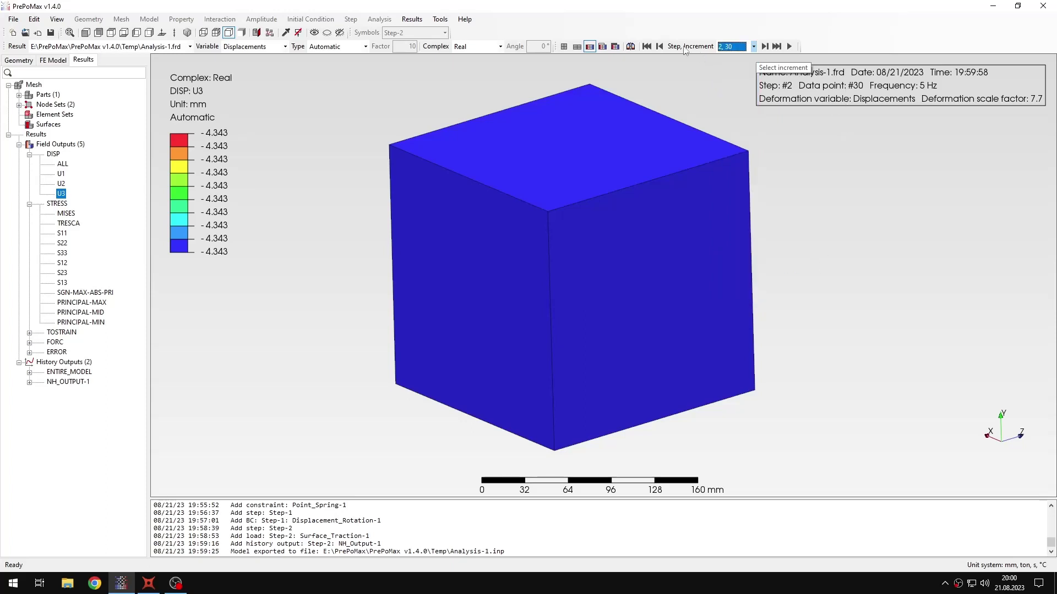
click(659, 46)
click(659, 46)
click(658, 47)
click(659, 47)
click(658, 46)
click(659, 46)
click(659, 46)
click(659, 47)
click(659, 47)
click(659, 46)
click(659, 46)
click(659, 46)
click(659, 47)
click(659, 46)
click(658, 46)
click(659, 46)
click(659, 46)
click(659, 46)
click(658, 46)
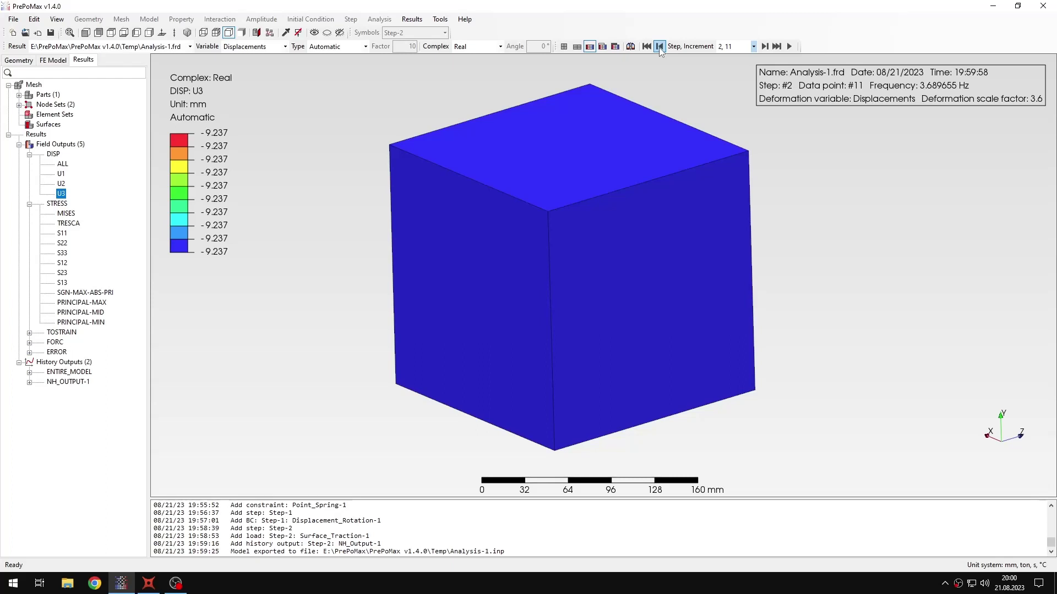
click(658, 46)
click(659, 46)
click(659, 46)
click(753, 46)
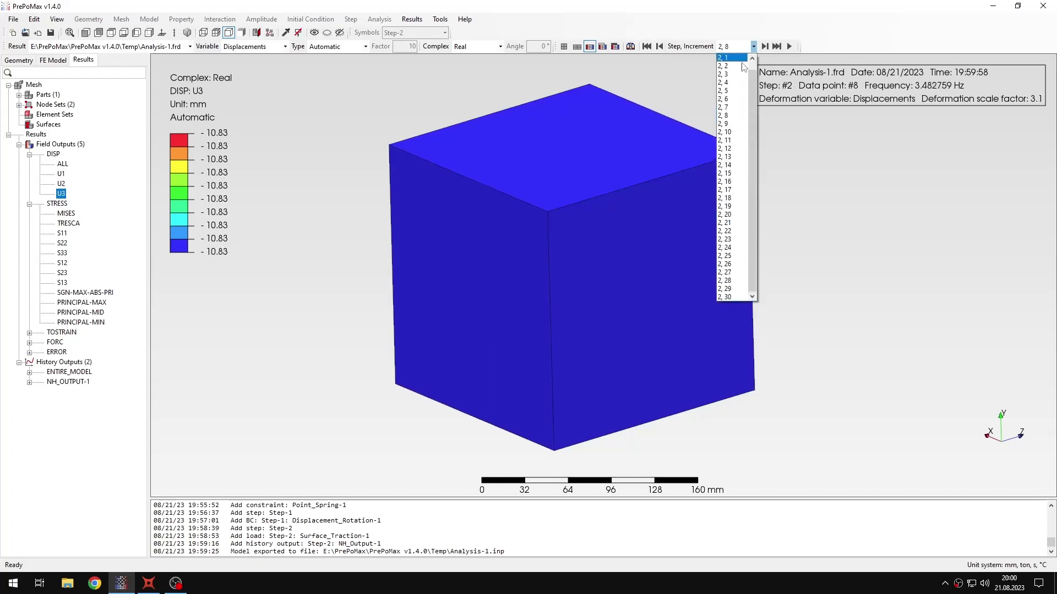
click(732, 297)
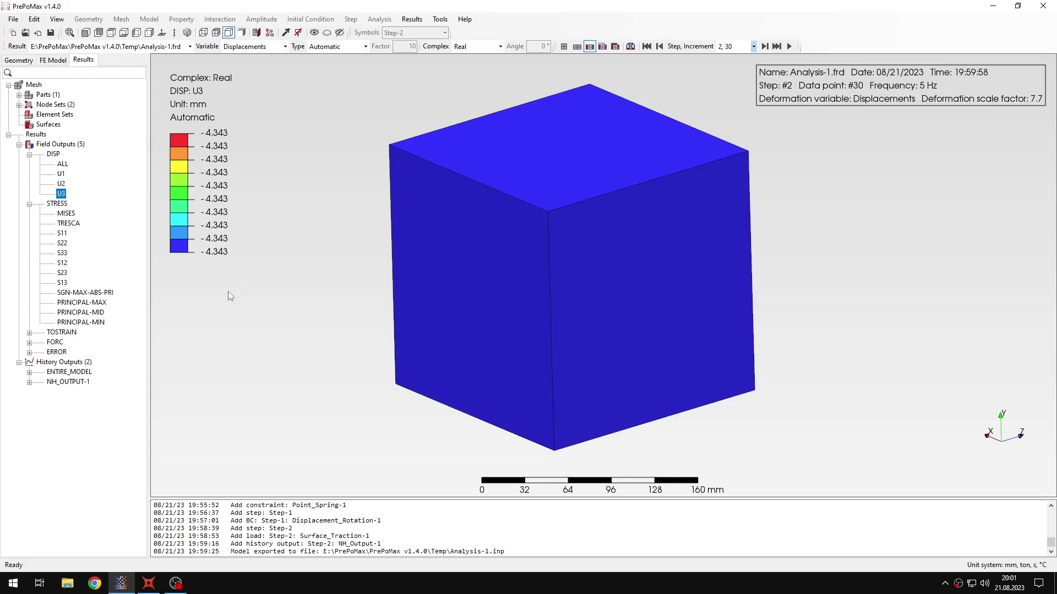
Expand NH_OUTPUT-1 > DISPLACEMENTS MAG, then bring up the Calcpad SDOF SSD.cpd worksheet
click(30, 382)
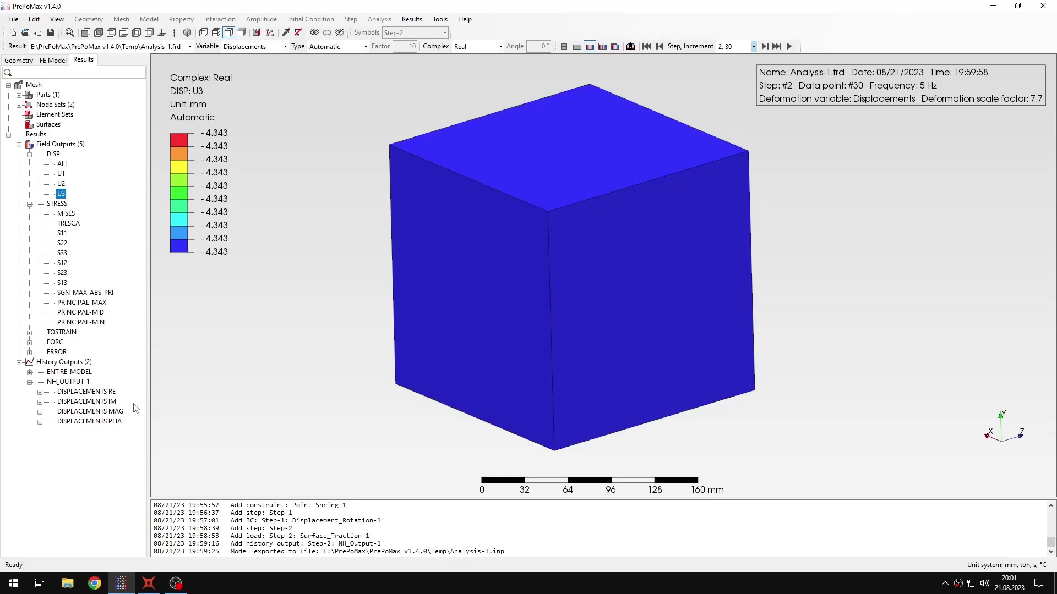
click(40, 411)
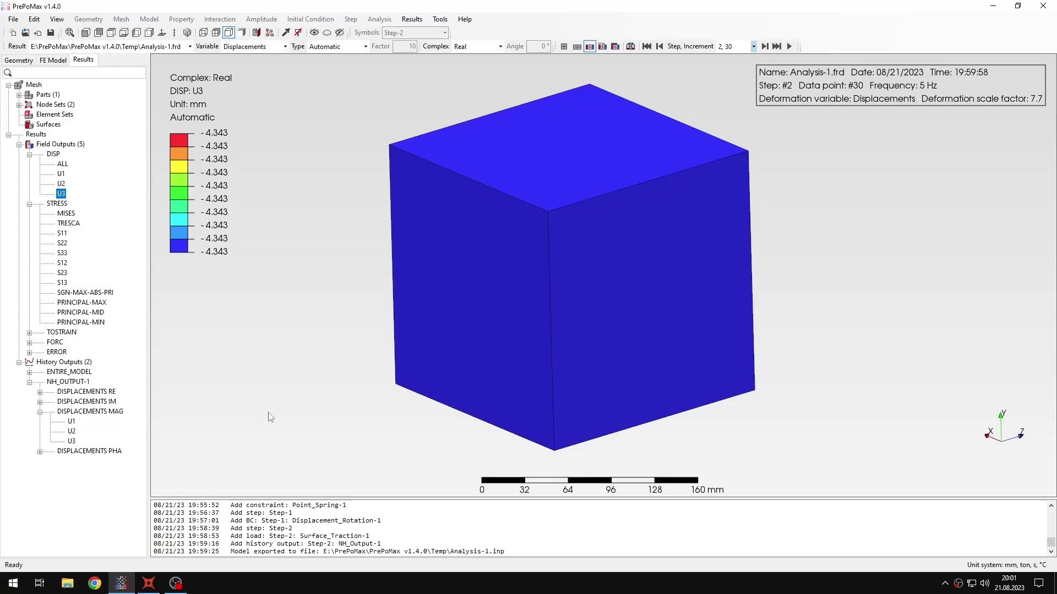
click(149, 583)
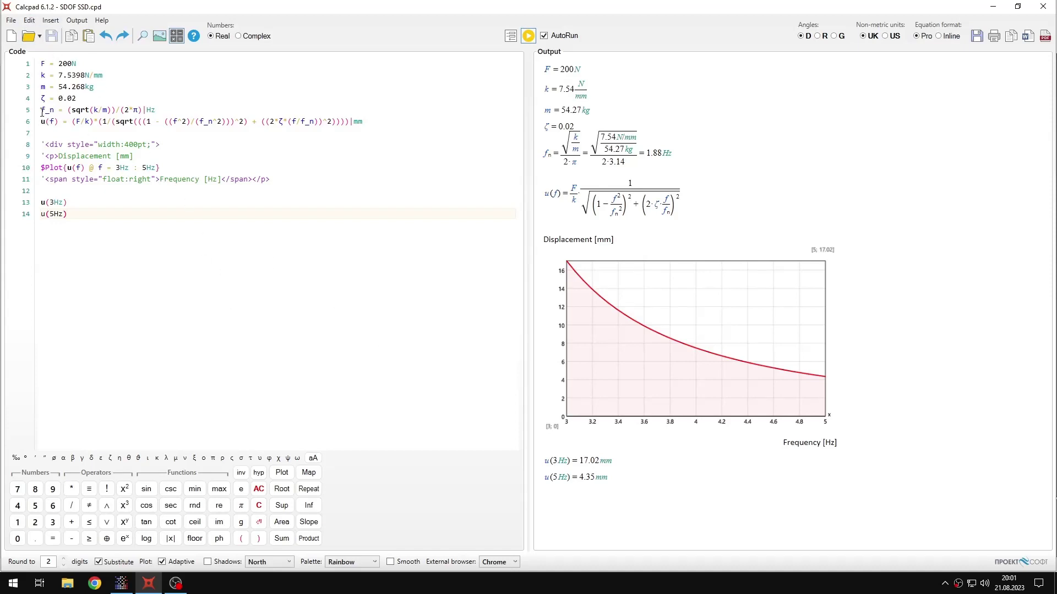
Highlight the natural frequency formula, displacement formula and plot width and axis-label code
drag(42, 112, 157, 104)
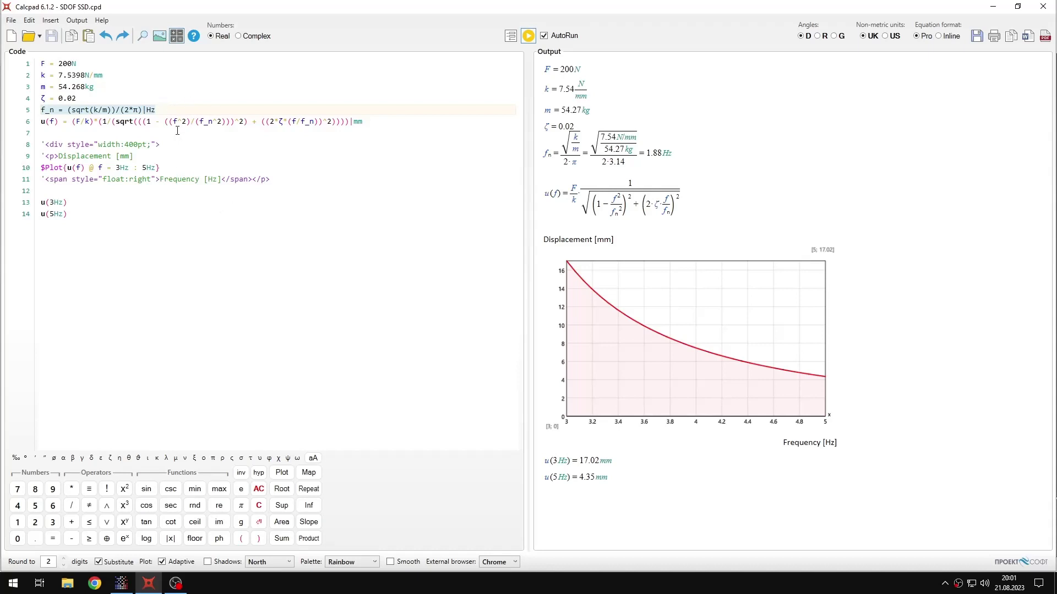
drag(39, 122, 368, 119)
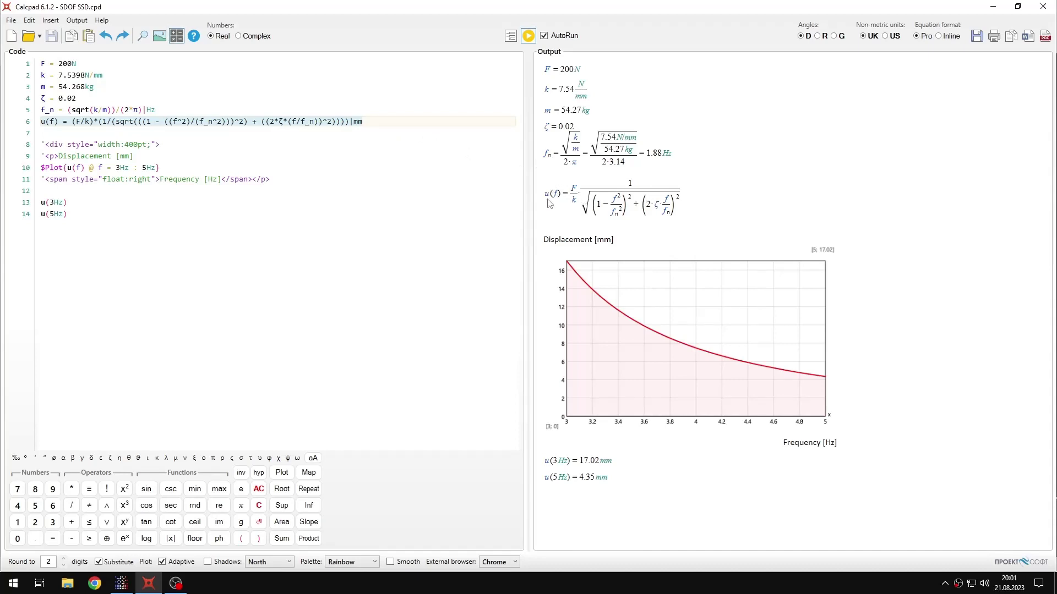
click(236, 147)
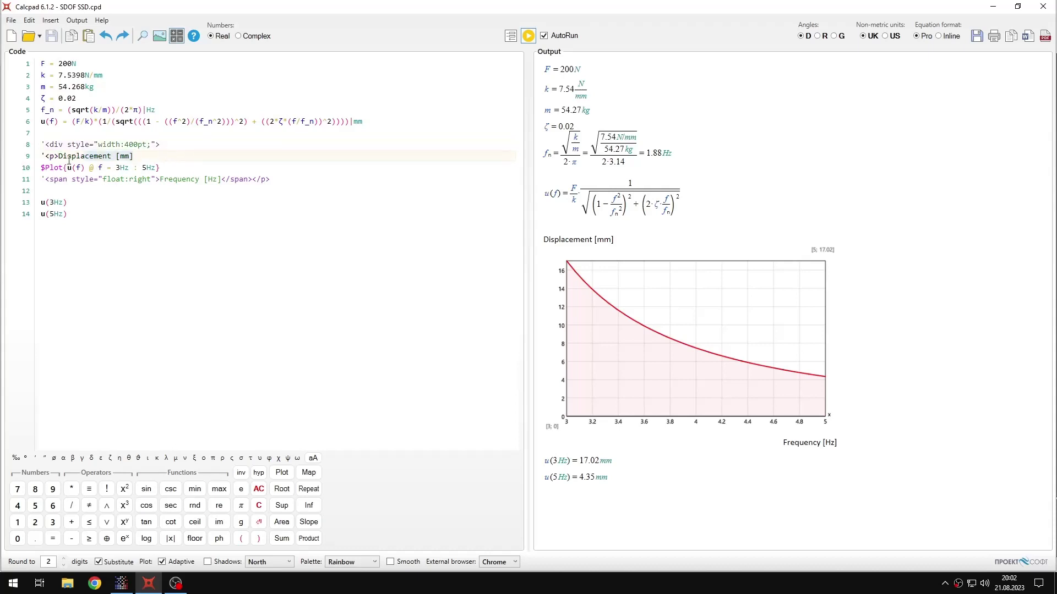
triple_click(93, 149)
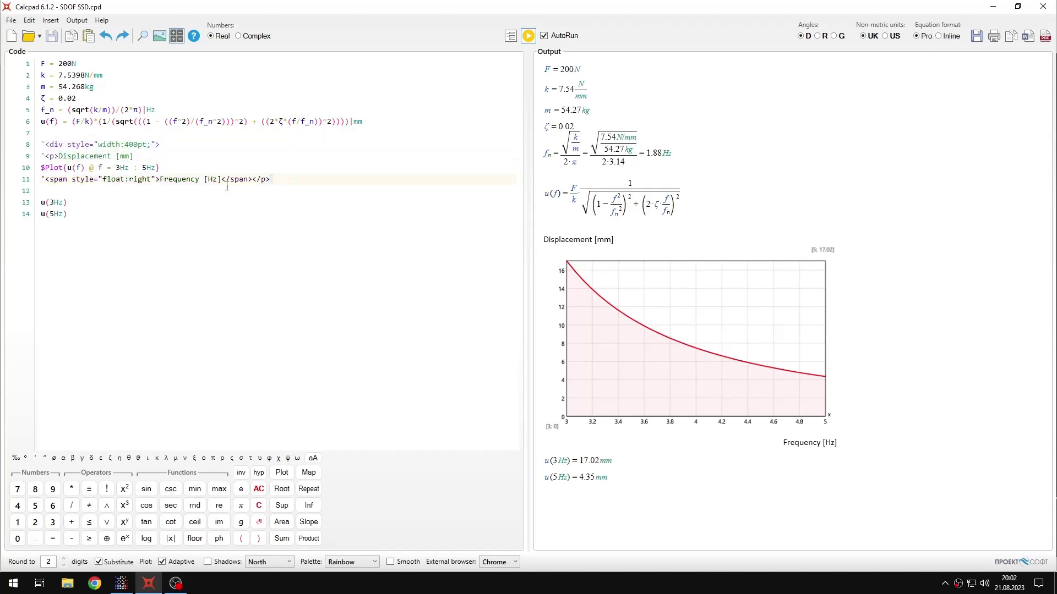
click(40, 181)
click(192, 191)
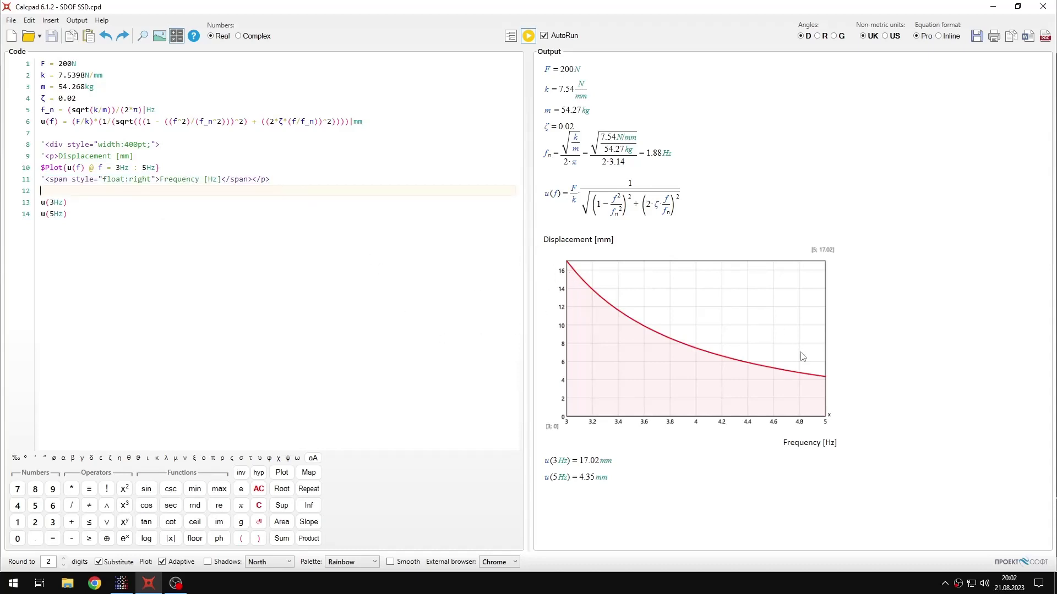
Highlight the 3Hz to 5Hz plot command, then return to PrePoMax
triple_click(175, 168)
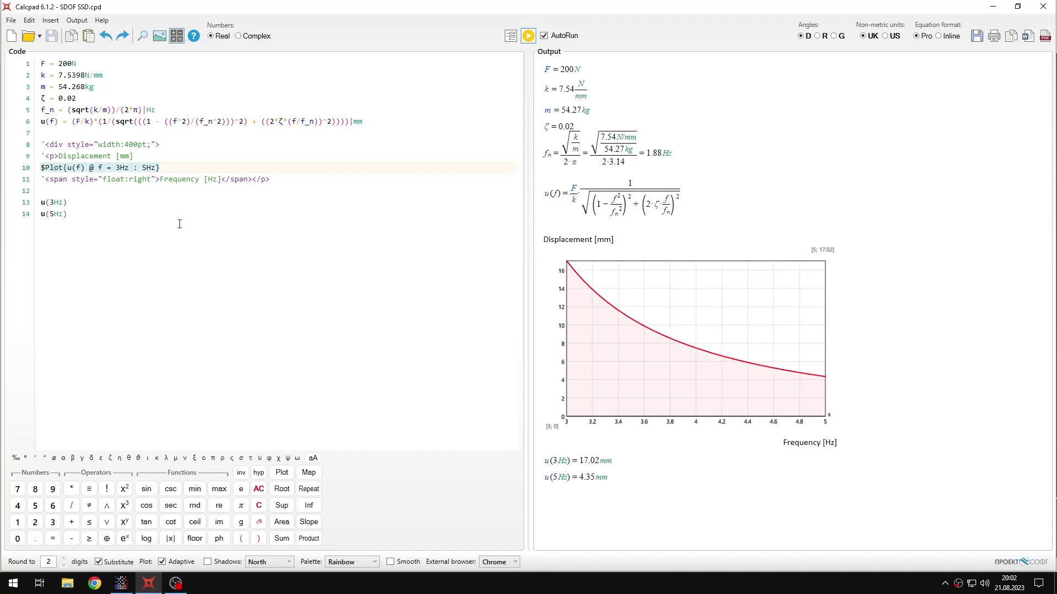
click(142, 178)
click(116, 168)
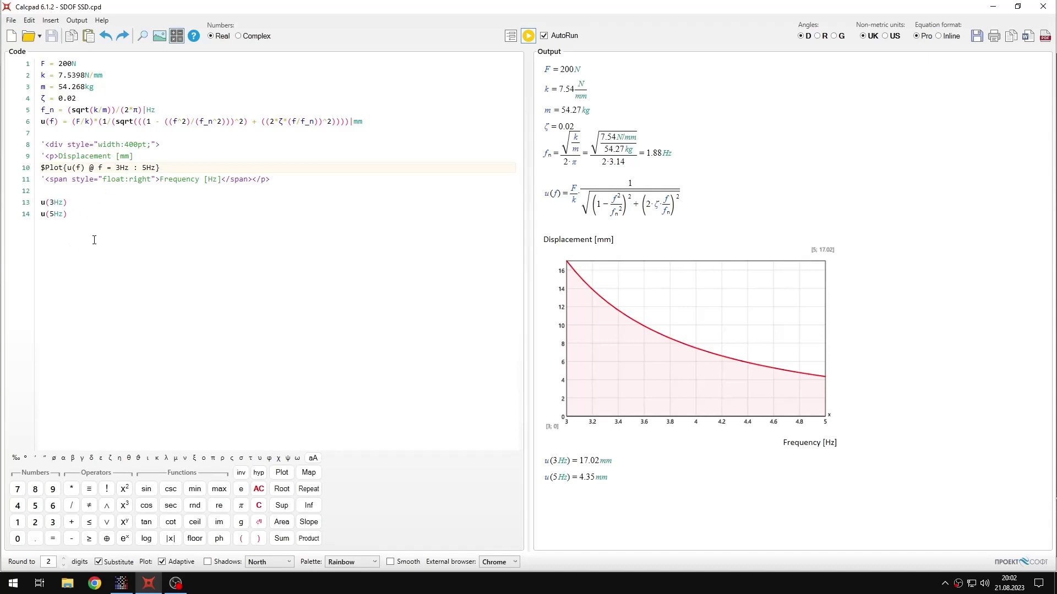
click(93, 218)
click(122, 583)
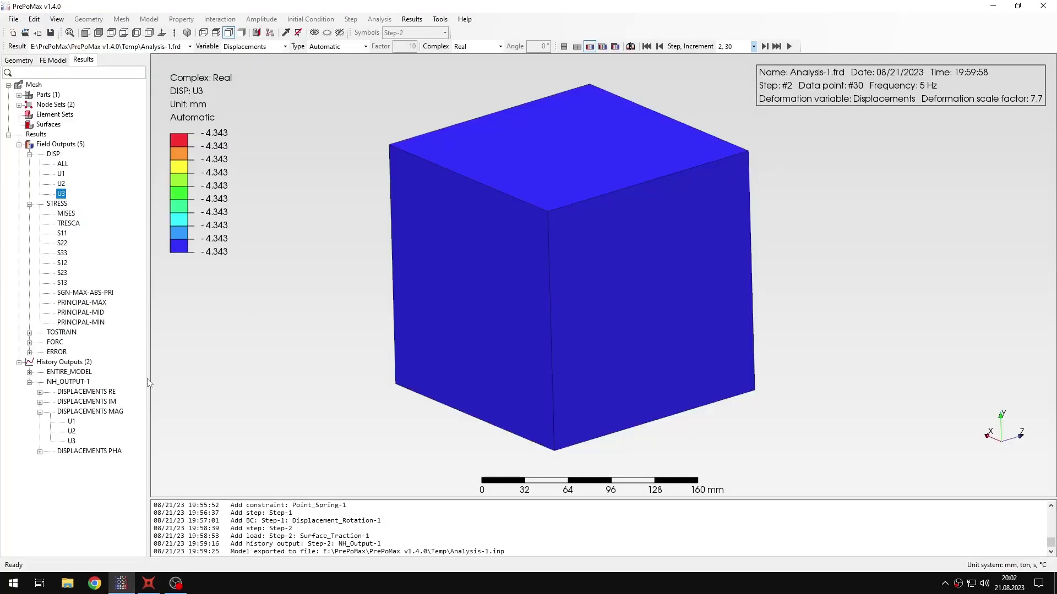
Open the U3 magnitude history table and plot all its rows against frequency
double_click(72, 443)
drag(196, 124, 204, 243)
key(ctrl+a)
scroll(165, 248, up, 4)
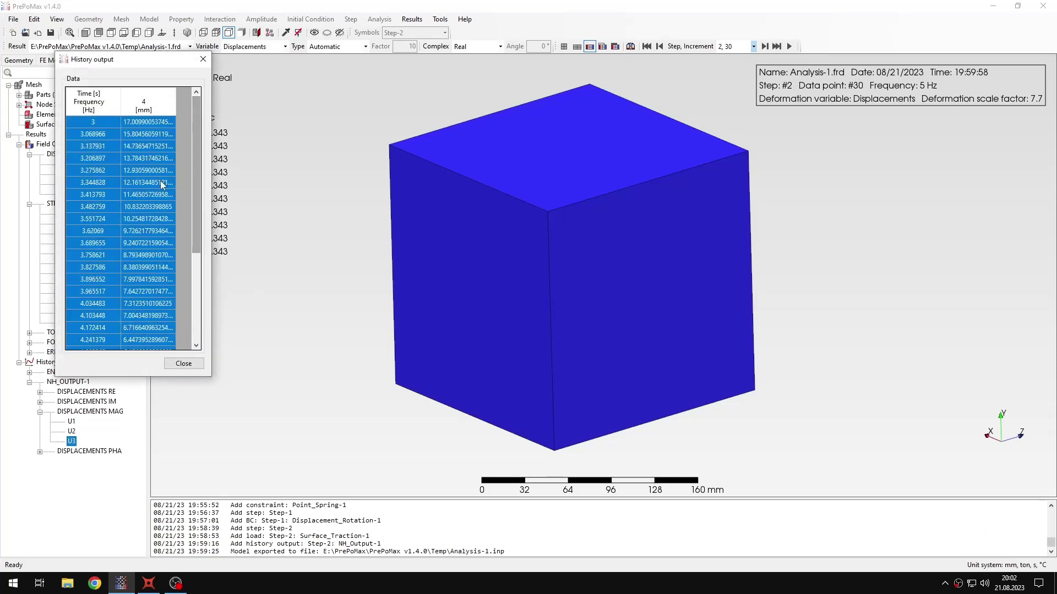
right_click(162, 186)
click(198, 223)
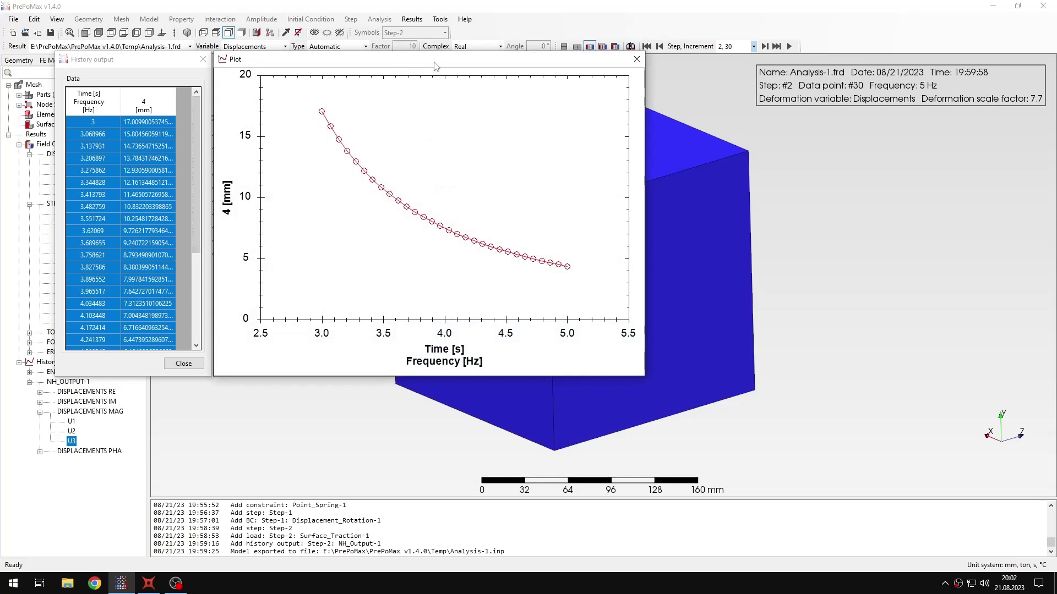
Reset the plot scale to default and switch to Calcpad for comparison
drag(439, 67, 512, 102)
right_click(537, 197)
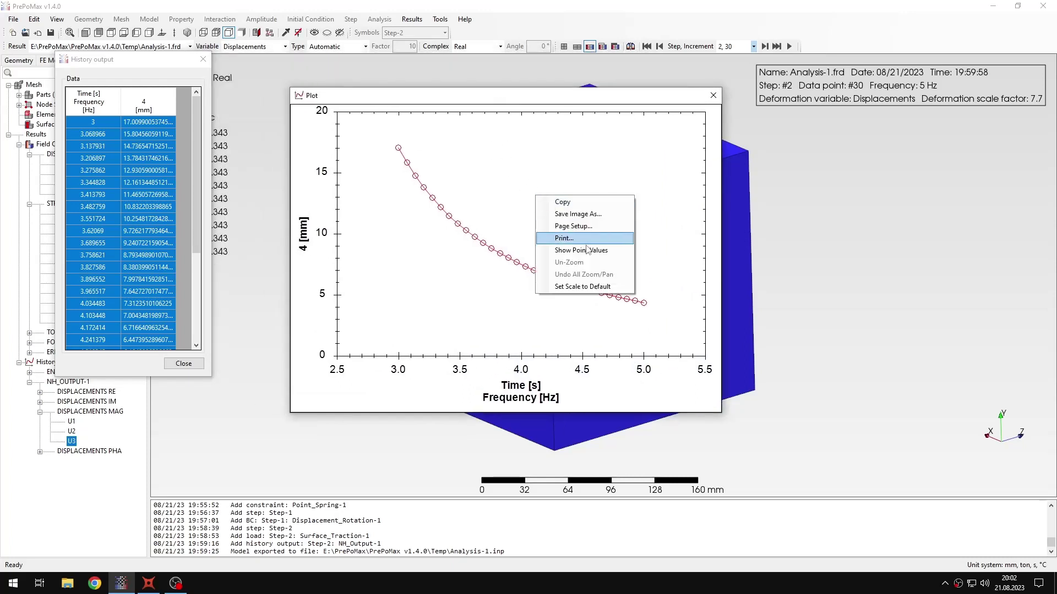
click(593, 286)
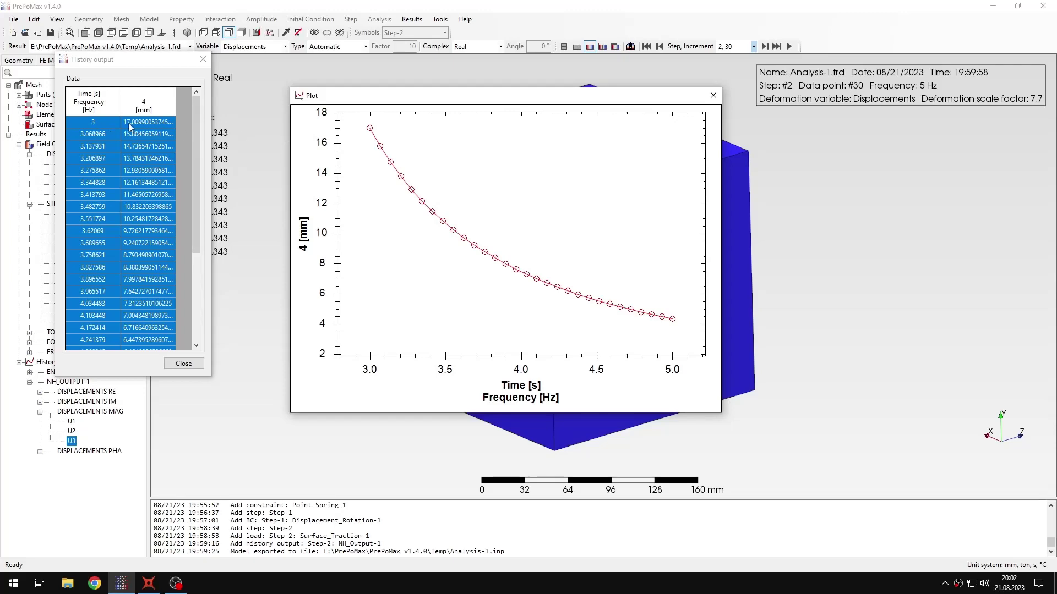
click(149, 583)
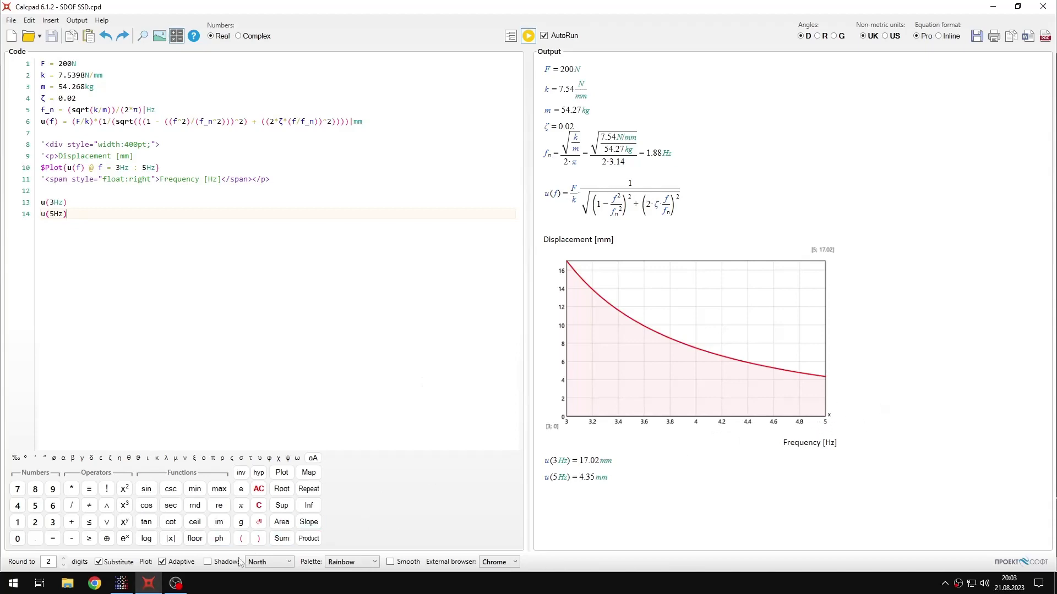
click(121, 583)
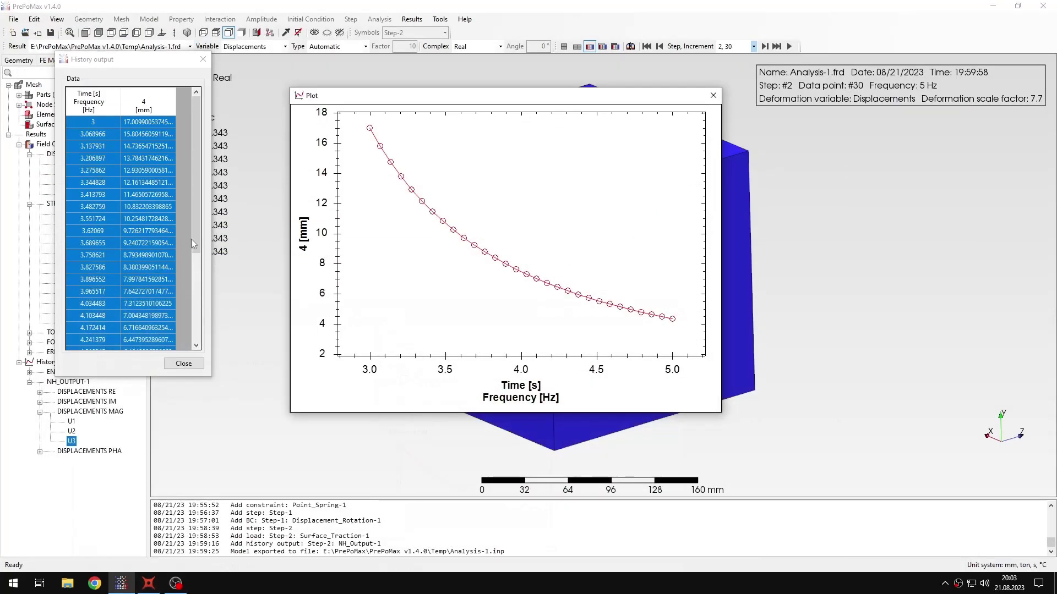
click(203, 335)
scroll(202, 336, down, 4)
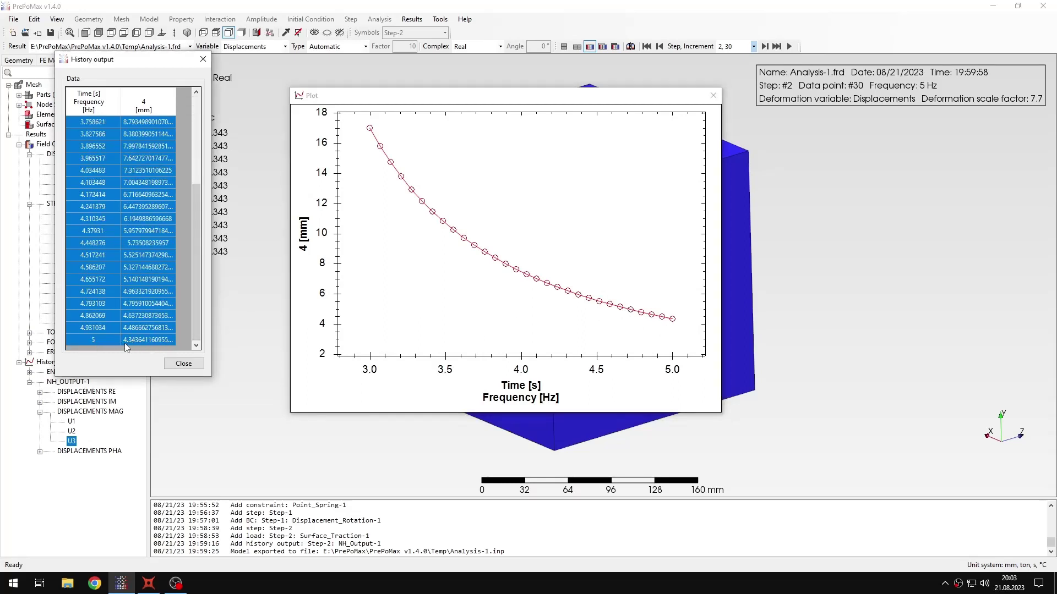
click(146, 584)
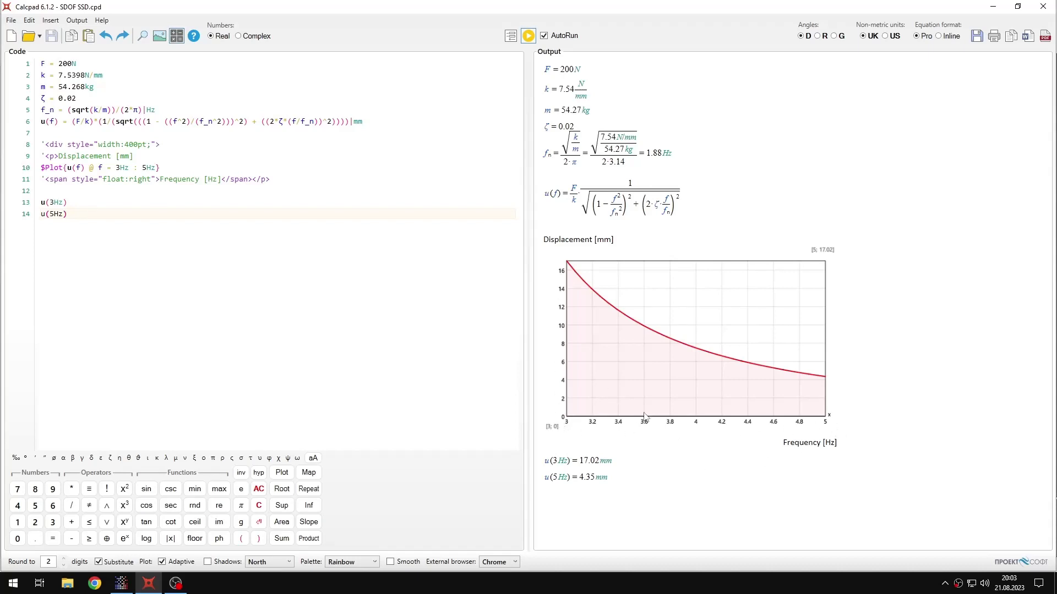
click(123, 169)
text(0)
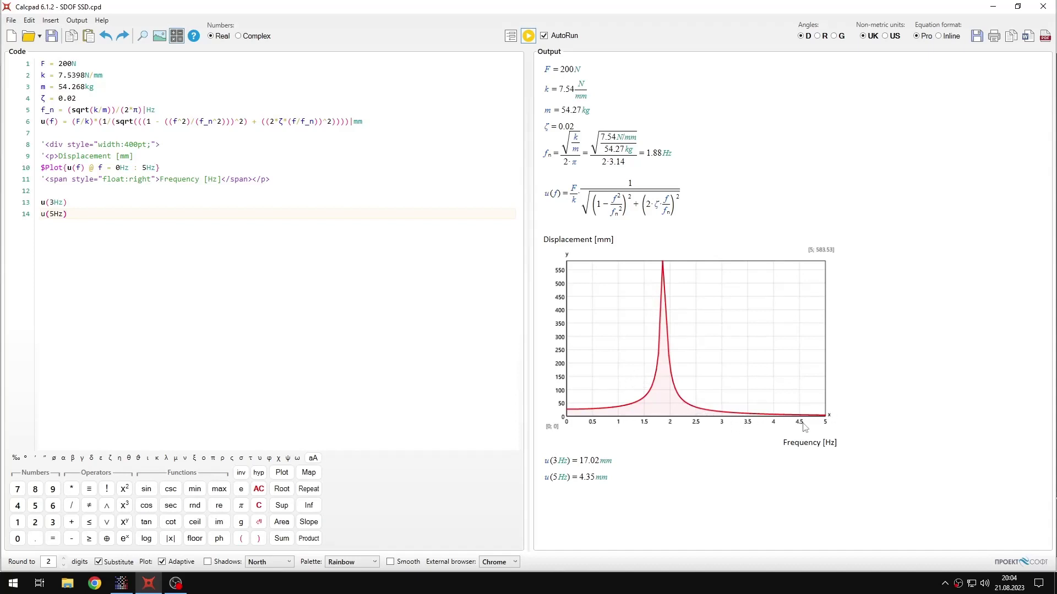
click(121, 168)
key(BackSpace)
text(3)
click(140, 215)
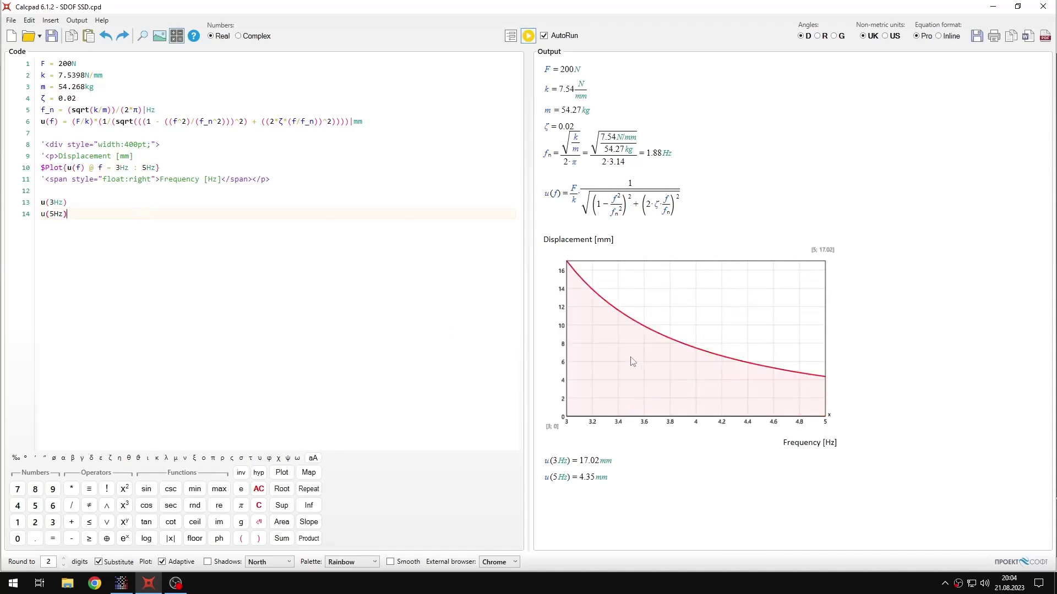
Compare the PrePoMax and Calcpad curves, then close the plot and history output table
click(122, 583)
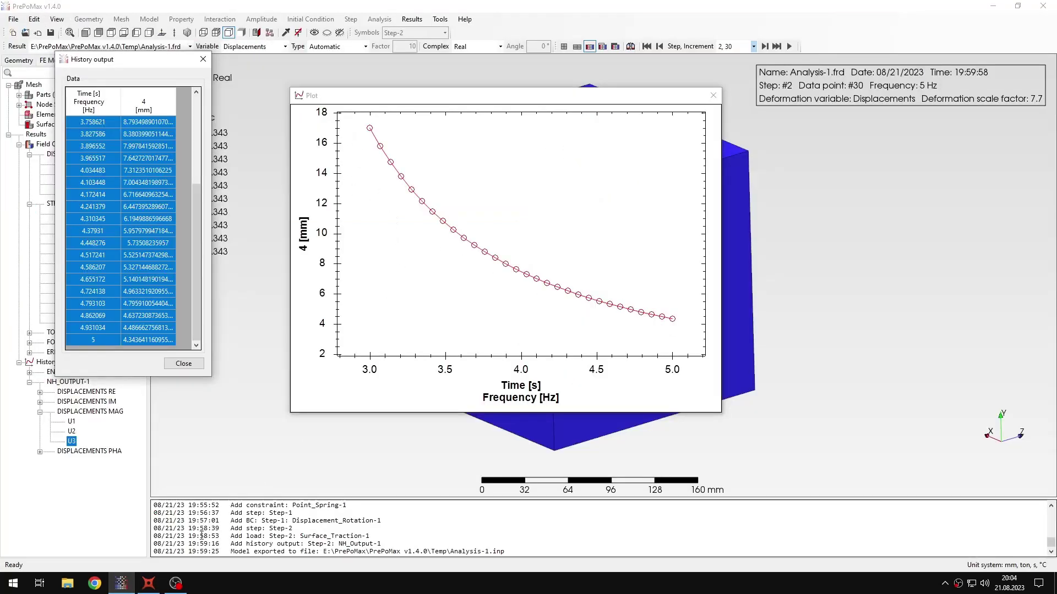
click(149, 583)
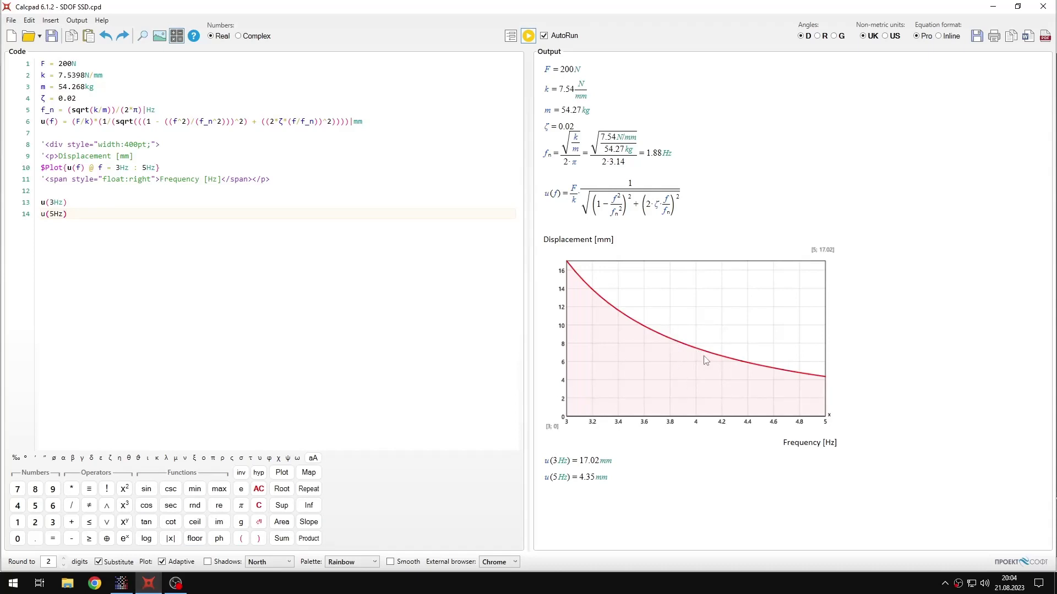
click(149, 584)
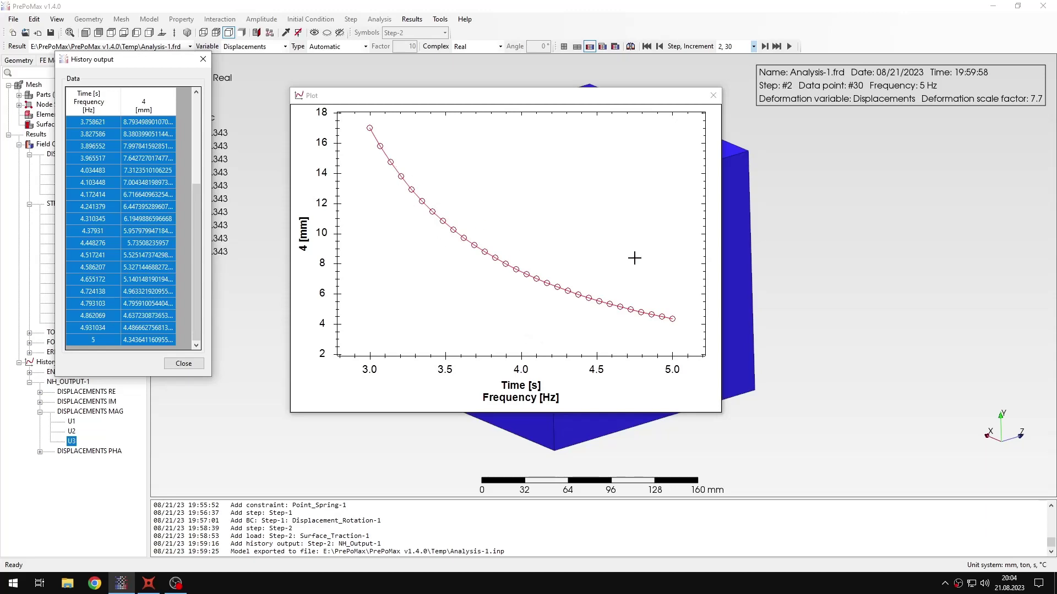
click(713, 96)
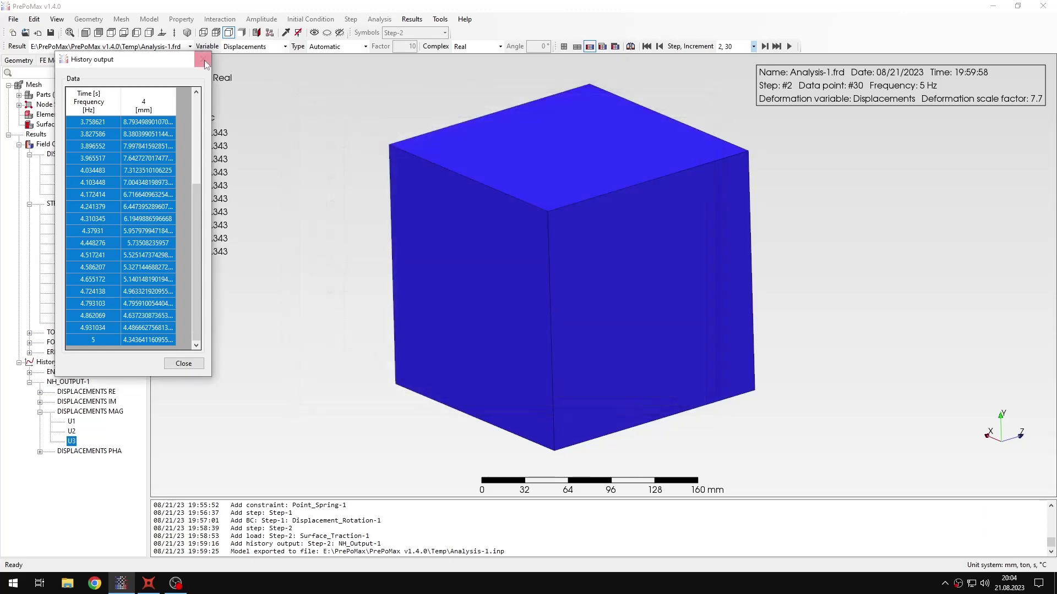
click(203, 59)
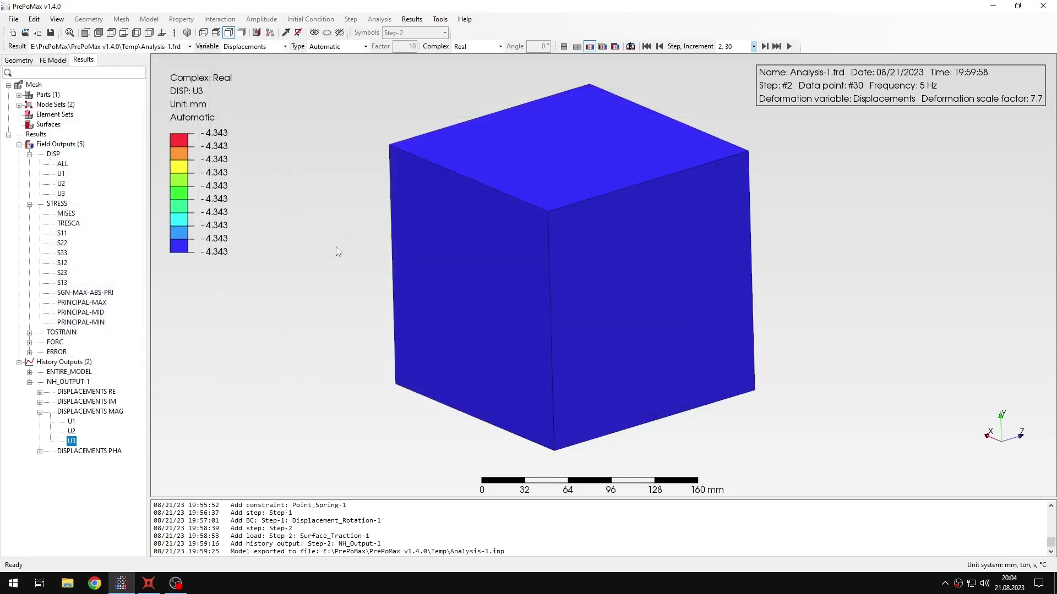